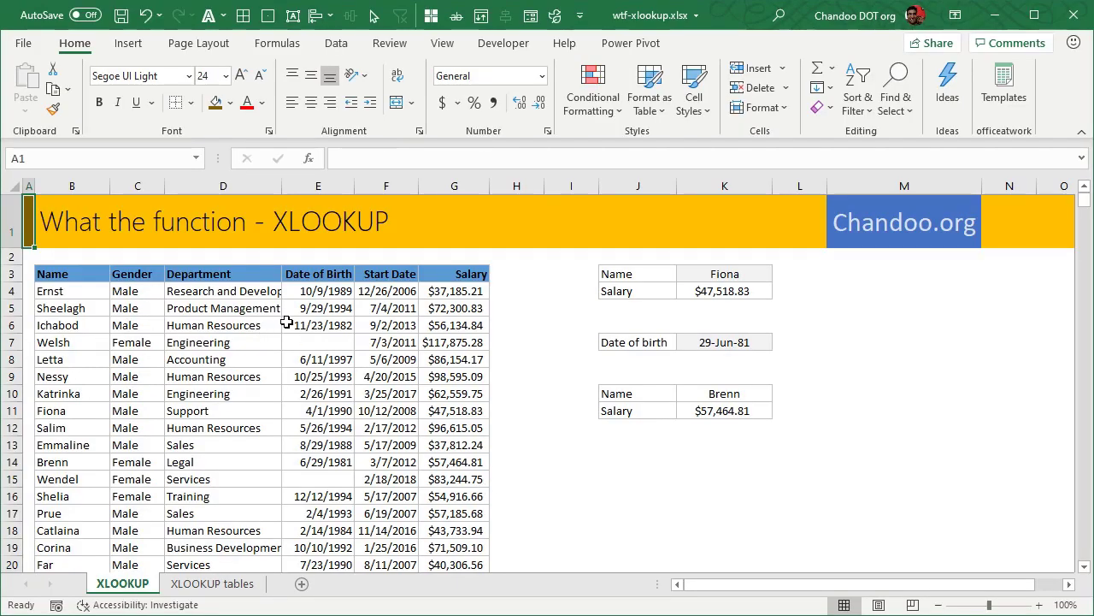
Look over the employee data on the XLOOKUP sheet and the examples on the XLOOKUP tables sheet, ending on the XLOOKUP sheet.
{"action": "scroll", "coordinate": [291, 333], "scroll_direction": "down", "scroll_amount": 5}
{"action": "scroll", "coordinate": [291, 427], "scroll_direction": "up", "scroll_amount": 5}
{"action": "left_click", "coordinate": [210, 584]}
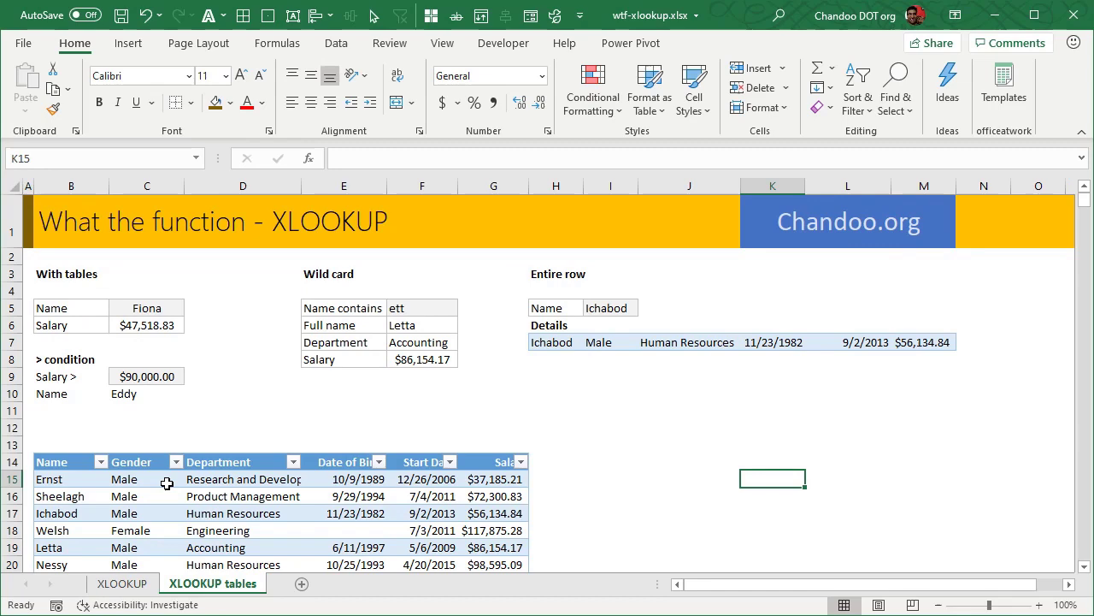
{"action": "scroll", "coordinate": [160, 439], "scroll_direction": "down", "scroll_amount": 5}
{"action": "left_click", "coordinate": [123, 584]}
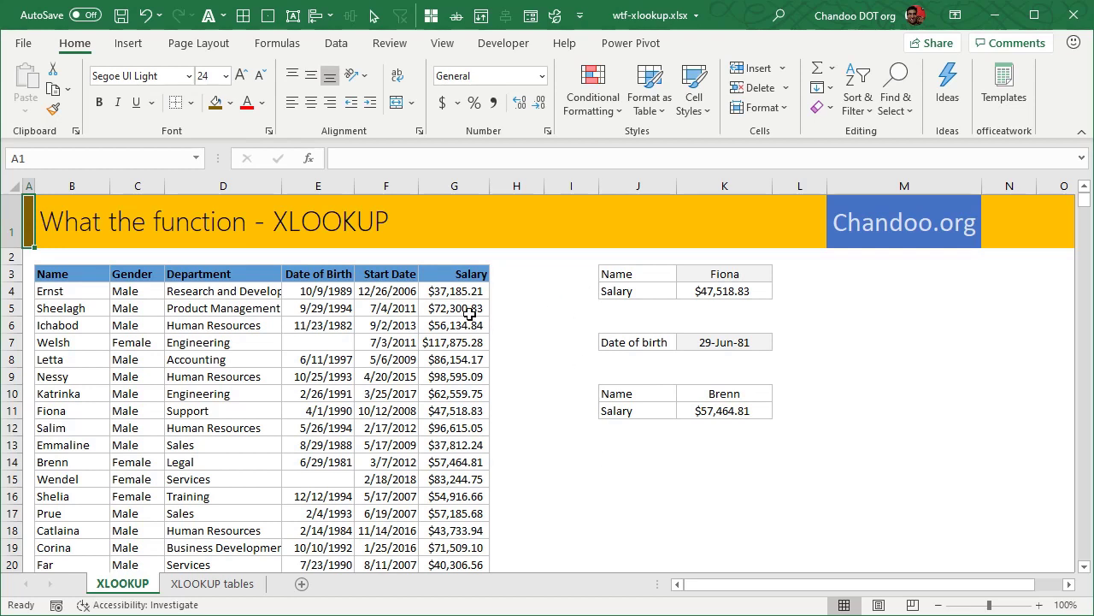
Examine the employee table's name column, the lookup name in K3 and the matching salary in row 11.
{"action": "left_click_drag", "start_coordinate": [83, 294], "coordinate": [78, 513]}
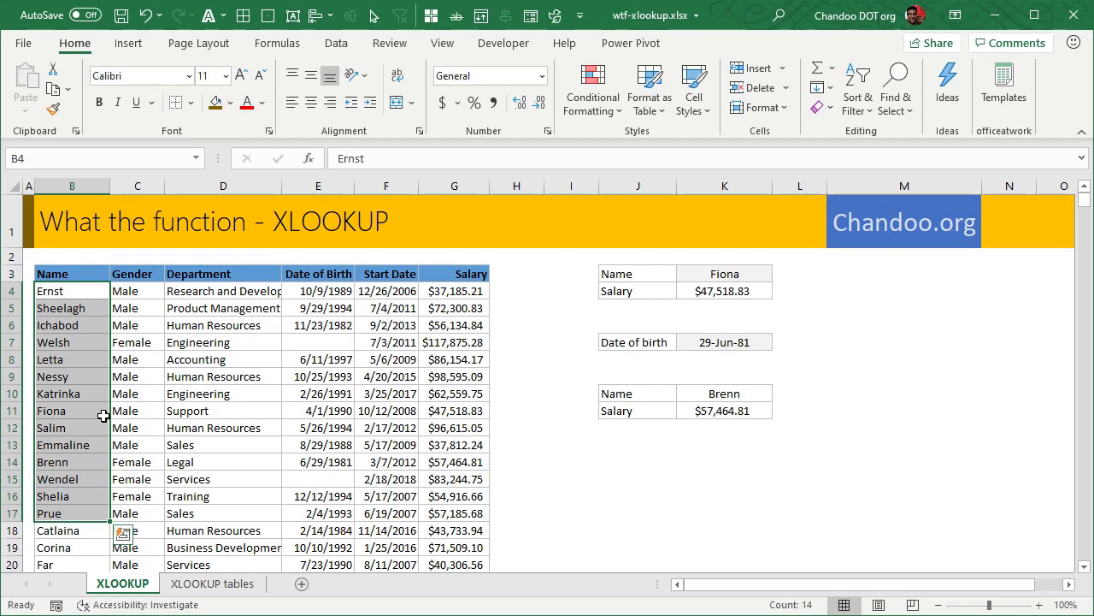
{"action": "left_click", "coordinate": [742, 275]}
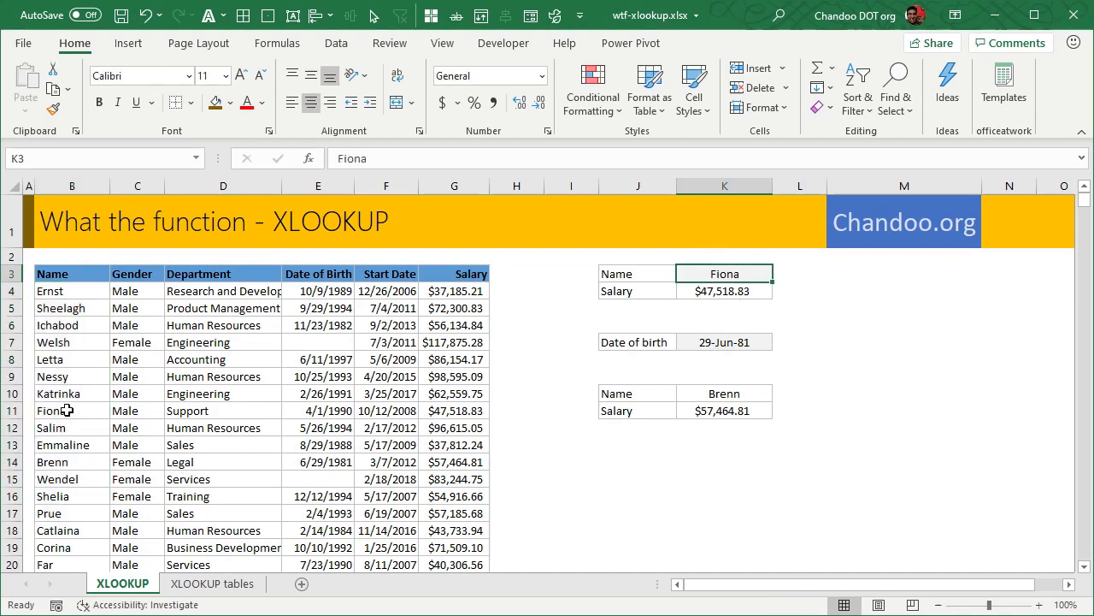
{"action": "left_click_drag", "start_coordinate": [45, 291], "coordinate": [467, 515]}
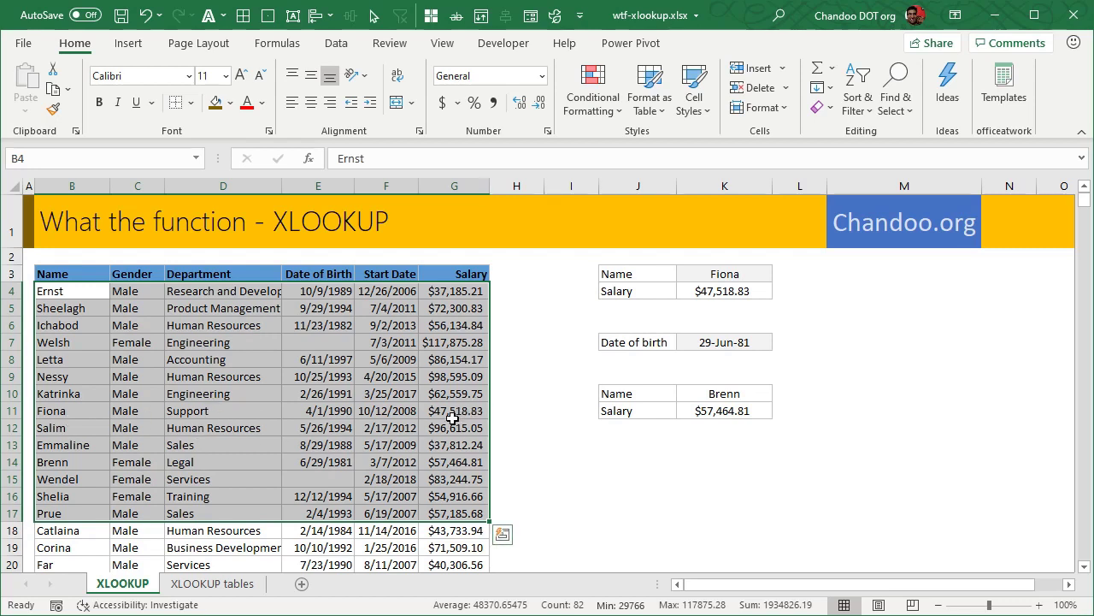
{"action": "left_click", "coordinate": [629, 464]}
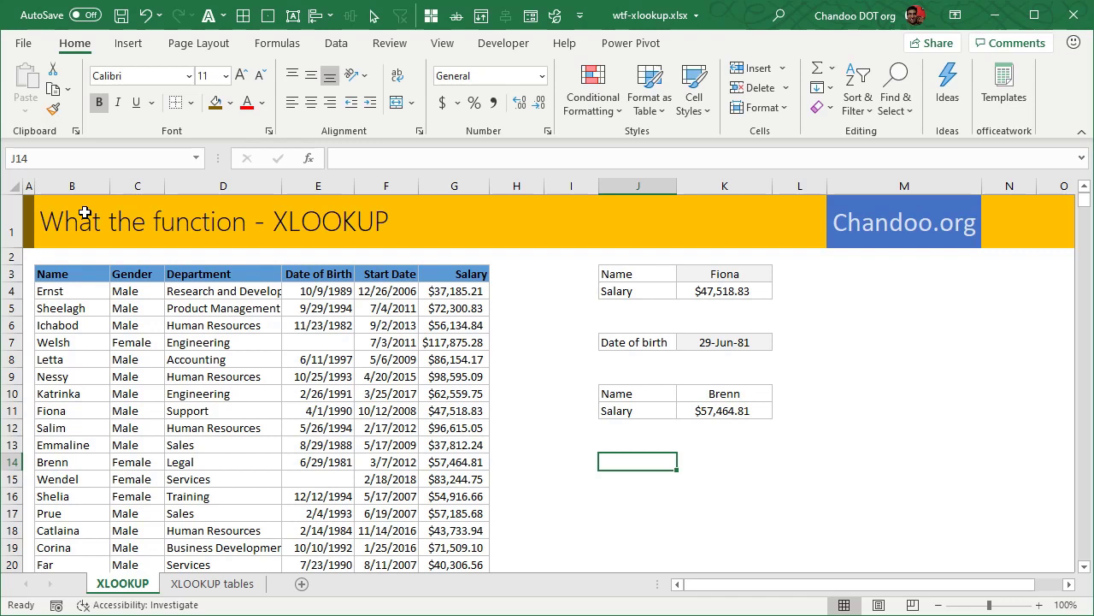
{"action": "left_click", "coordinate": [65, 411]}
{"action": "left_click", "coordinate": [470, 408]}
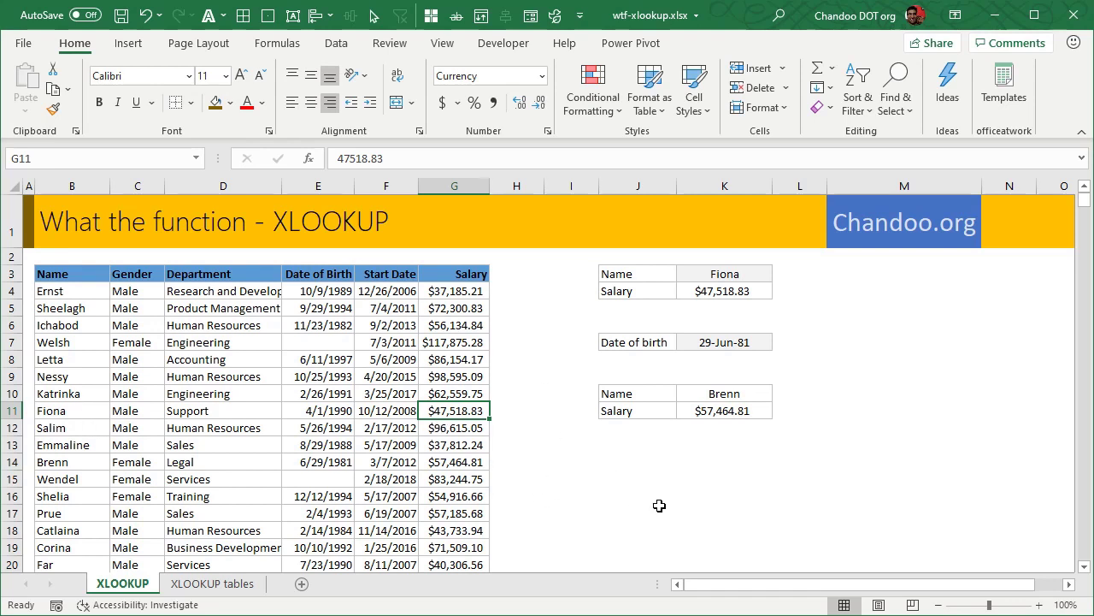
{"action": "left_click", "coordinate": [716, 277]}
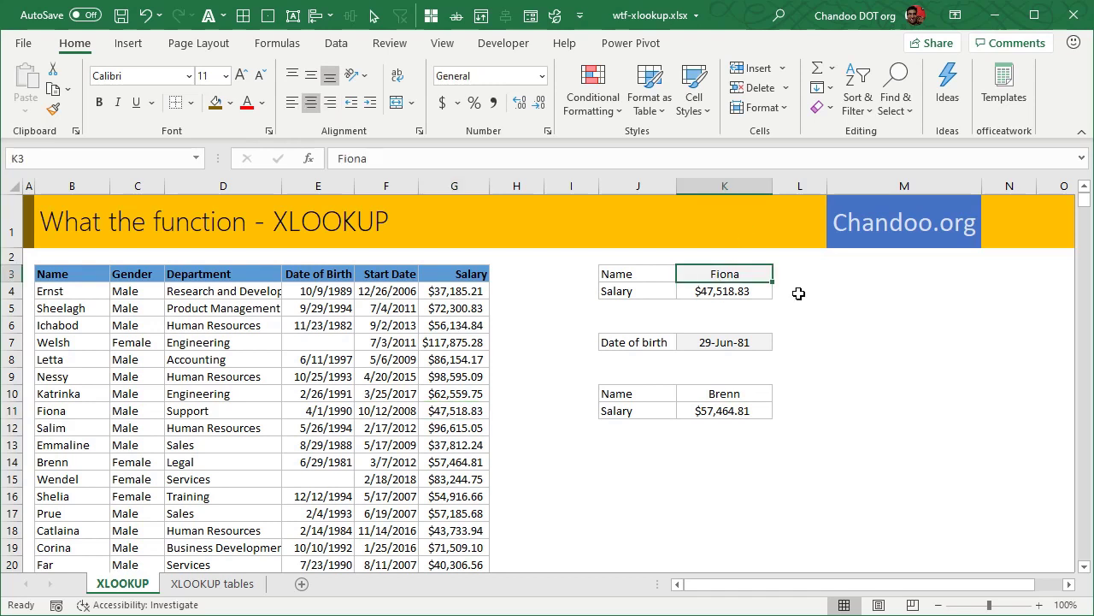
Inspect the arguments of the salary XLOOKUP formula in K4, including its not-found text, and the matching employee's record in row 11.
{"action": "left_click", "coordinate": [726, 292]}
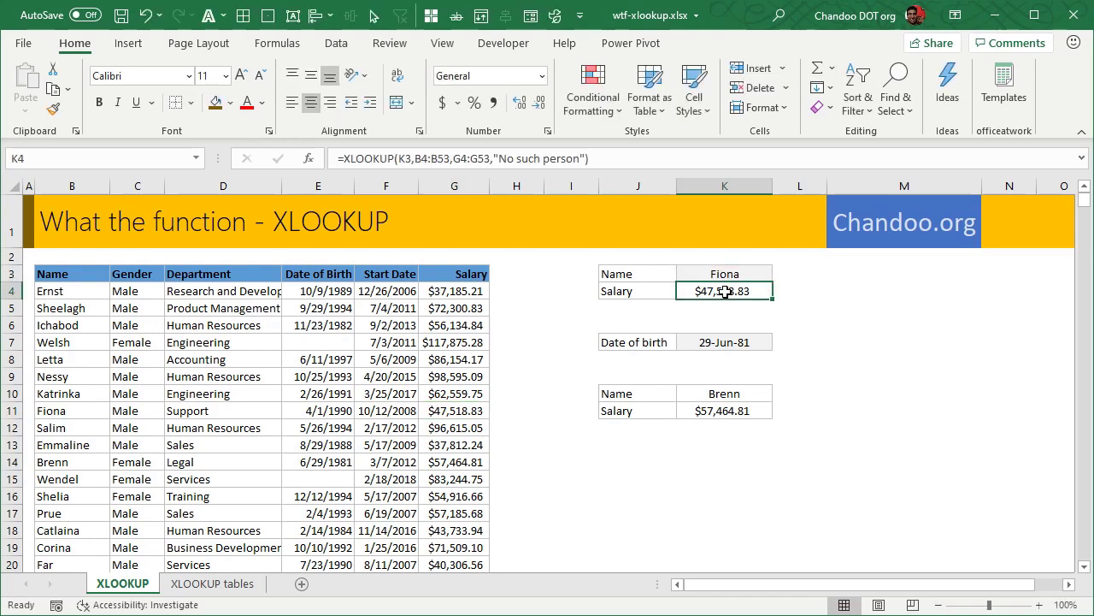
{"action": "key", "text": "F2"}
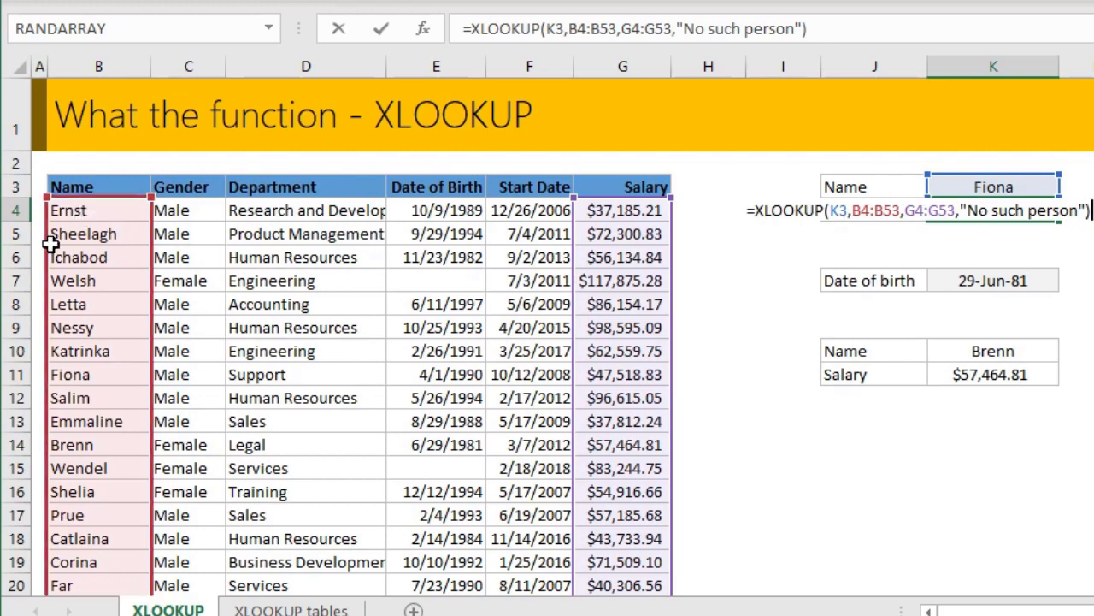
{"action": "scroll", "coordinate": [111, 291], "scroll_direction": "down", "scroll_amount": 7}
{"action": "scroll", "coordinate": [128, 324], "scroll_direction": "up", "scroll_amount": 7}
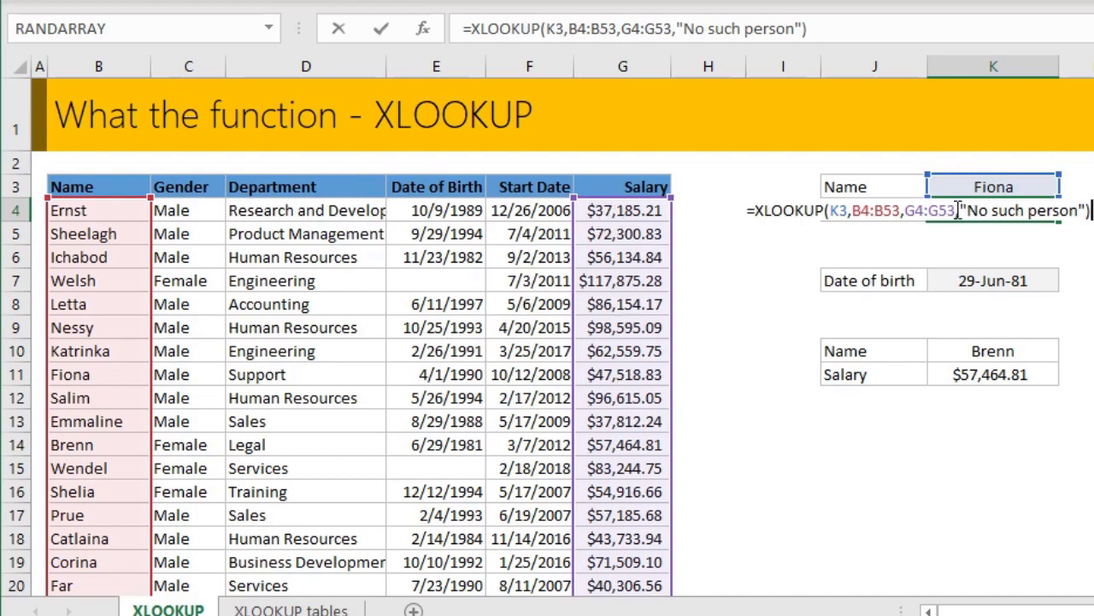
{"action": "left_click_drag", "start_coordinate": [959, 210], "coordinate": [1088, 210]}
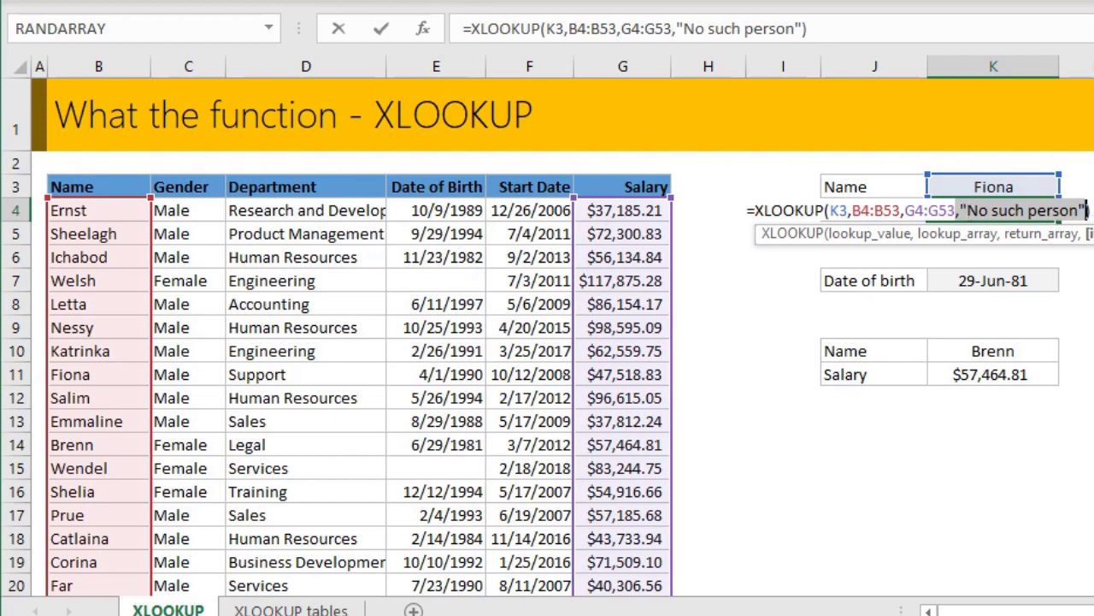
{"action": "key", "text": "ctrl+Return"}
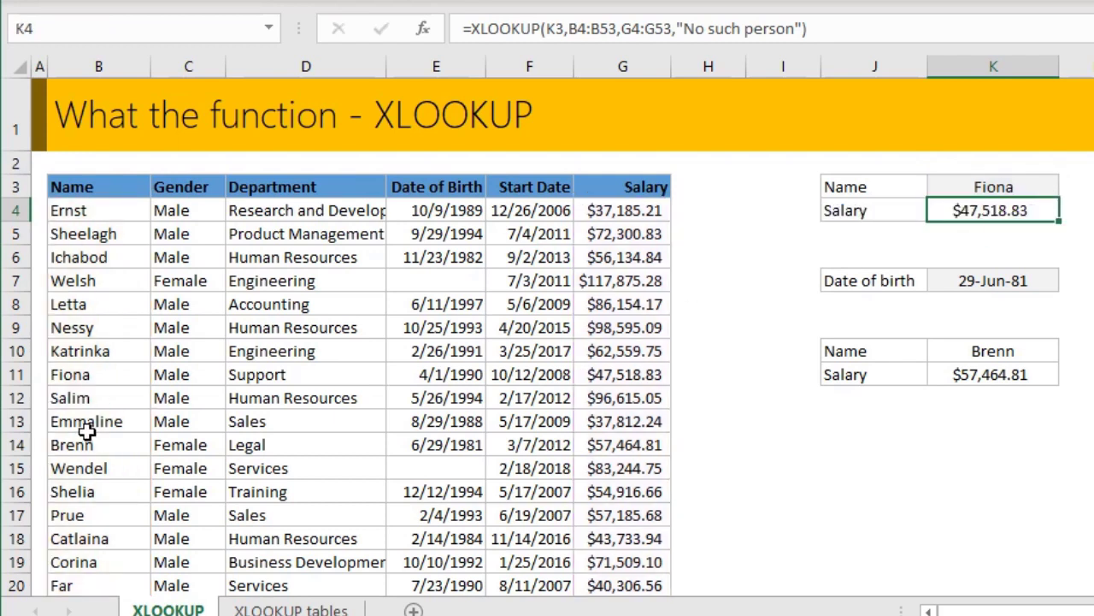
{"action": "left_click", "coordinate": [92, 374]}
{"action": "left_click_drag", "start_coordinate": [92, 373], "coordinate": [655, 374]}
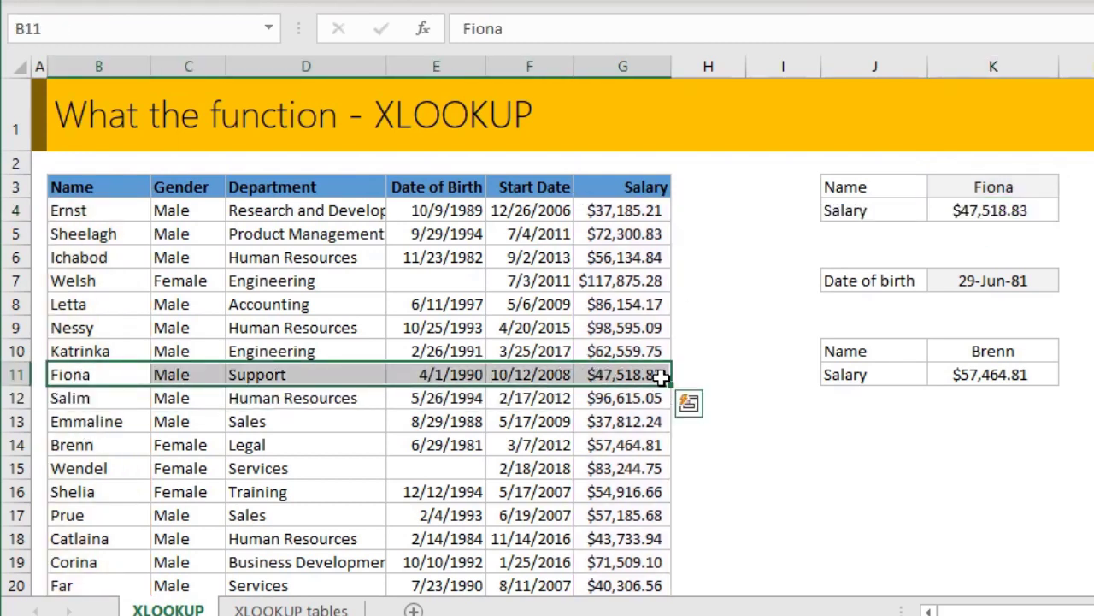
Test the salary lookup with a name missing from the table in K3, and undo that entry.
{"action": "left_click", "coordinate": [1011, 186]}
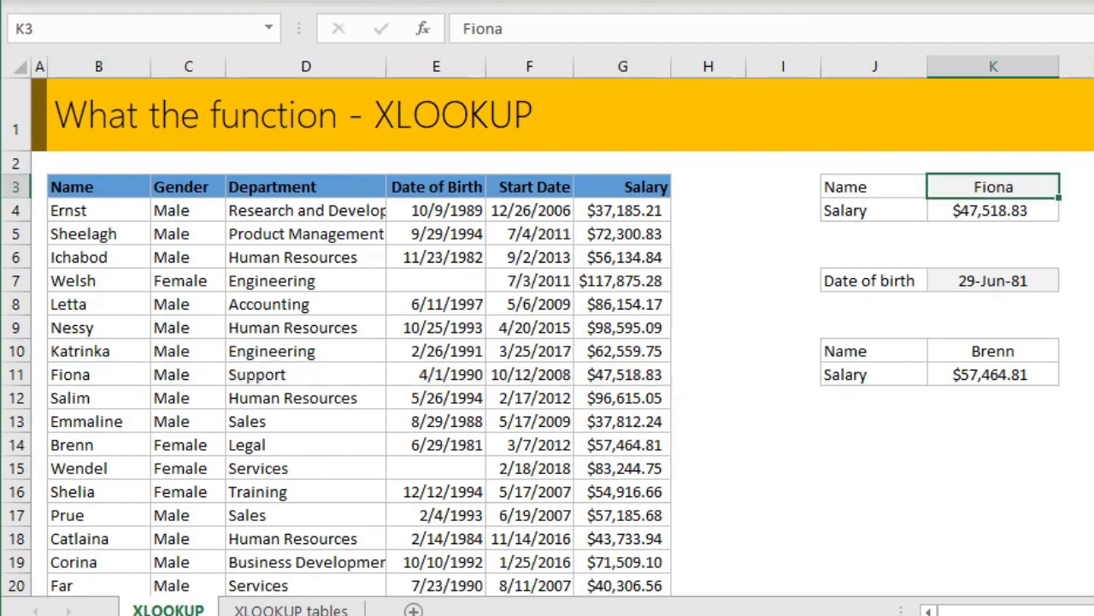
{"action": "type", "text": "Fath"}
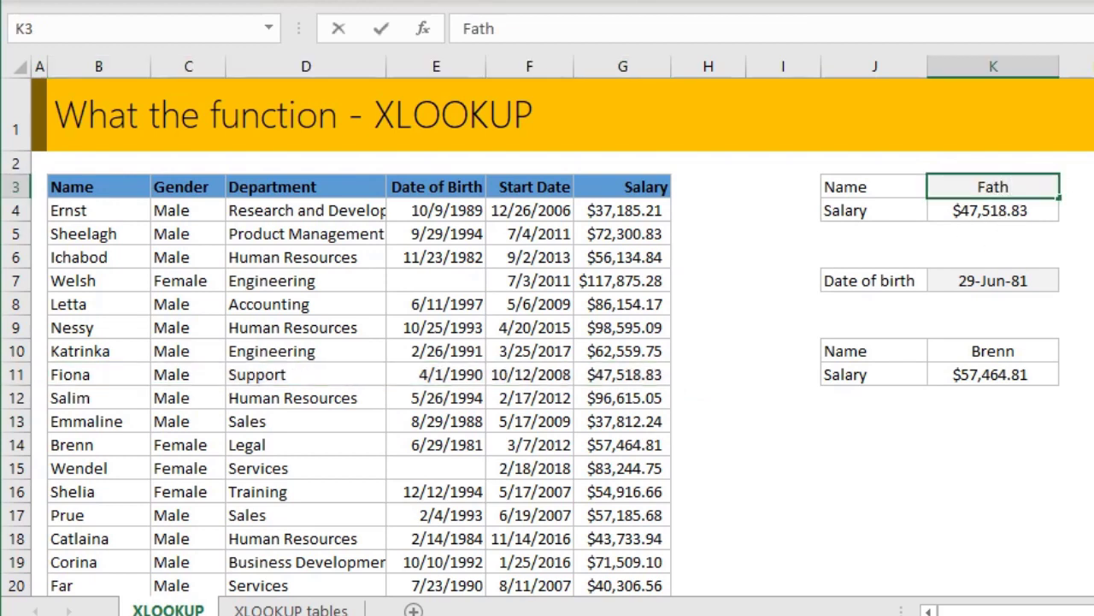
{"action": "key", "text": "BackSpace"}
{"action": "type", "text": "ima"}
{"action": "key", "text": "Return"}
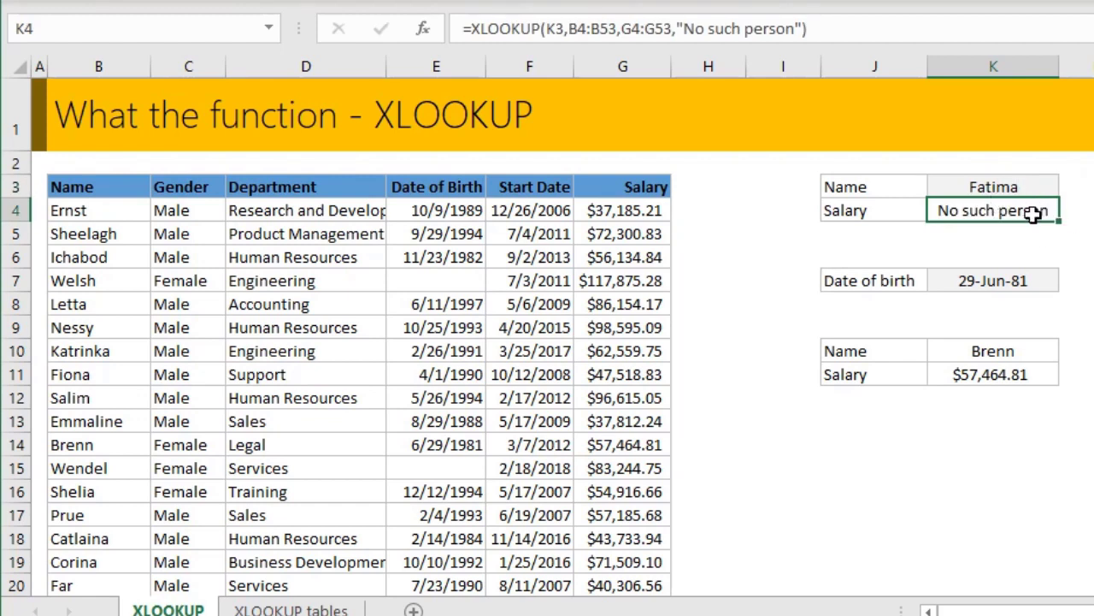
{"action": "key", "text": "ctrl+z"}
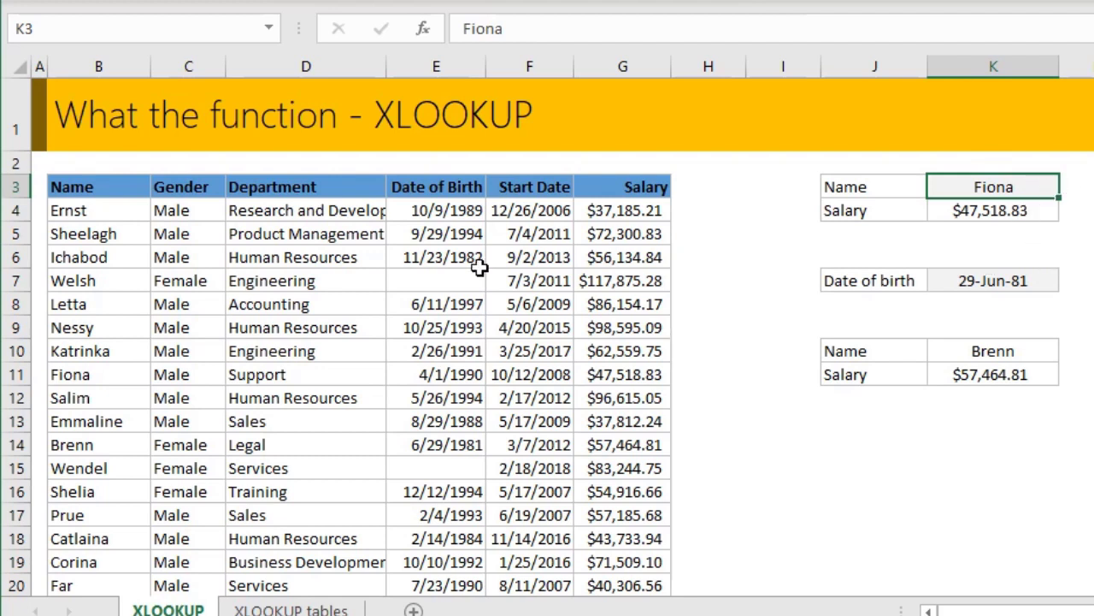
Examine the Date of Birth column and the XLOOKUP formulas in K10 and K11 that return name and salary from K7.
{"action": "left_click_drag", "start_coordinate": [467, 211], "coordinate": [428, 523]}
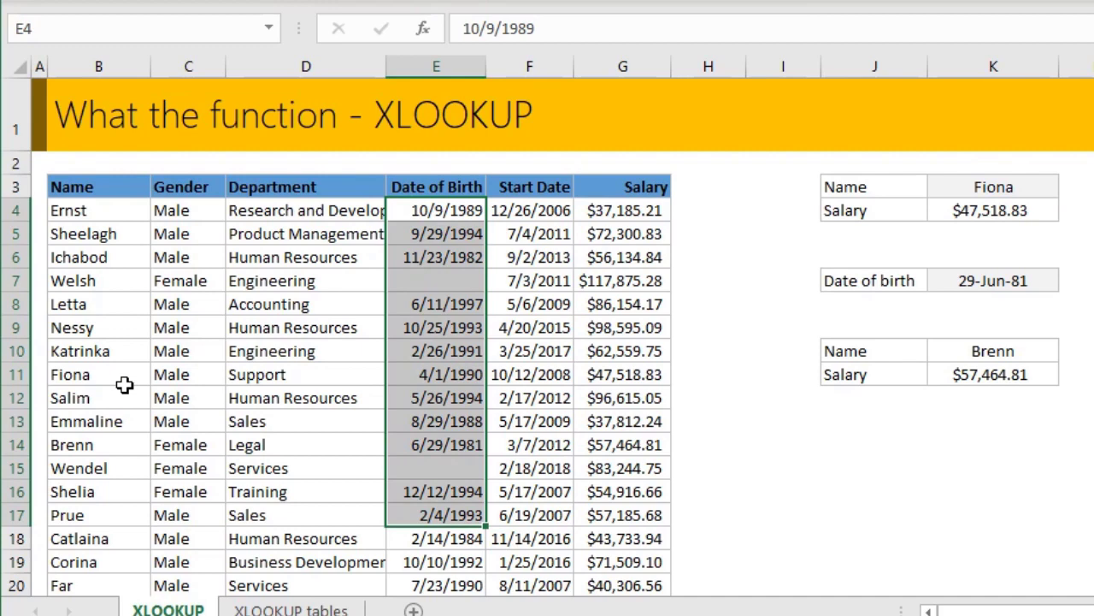
{"action": "left_click", "coordinate": [1021, 281]}
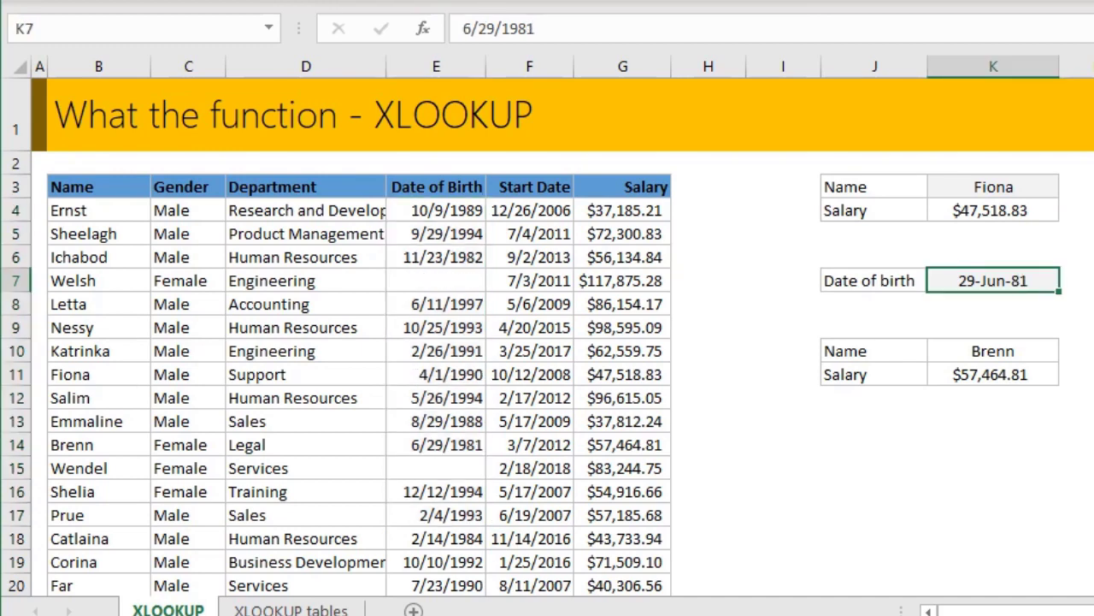
{"action": "left_click", "coordinate": [1016, 351]}
{"action": "key", "text": "F2"}
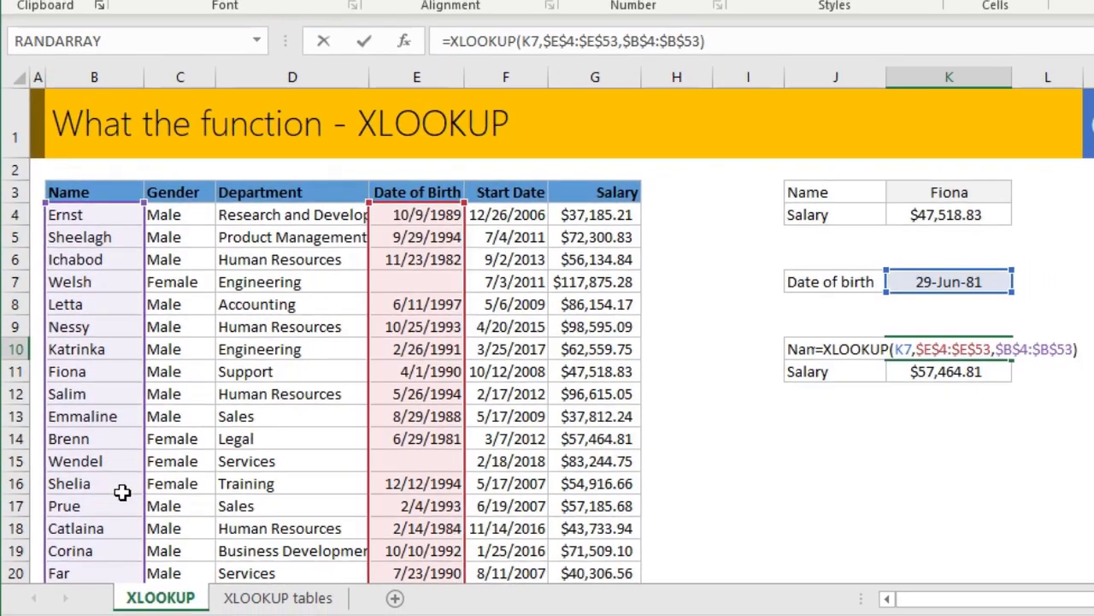
{"action": "left_click", "coordinate": [950, 372]}
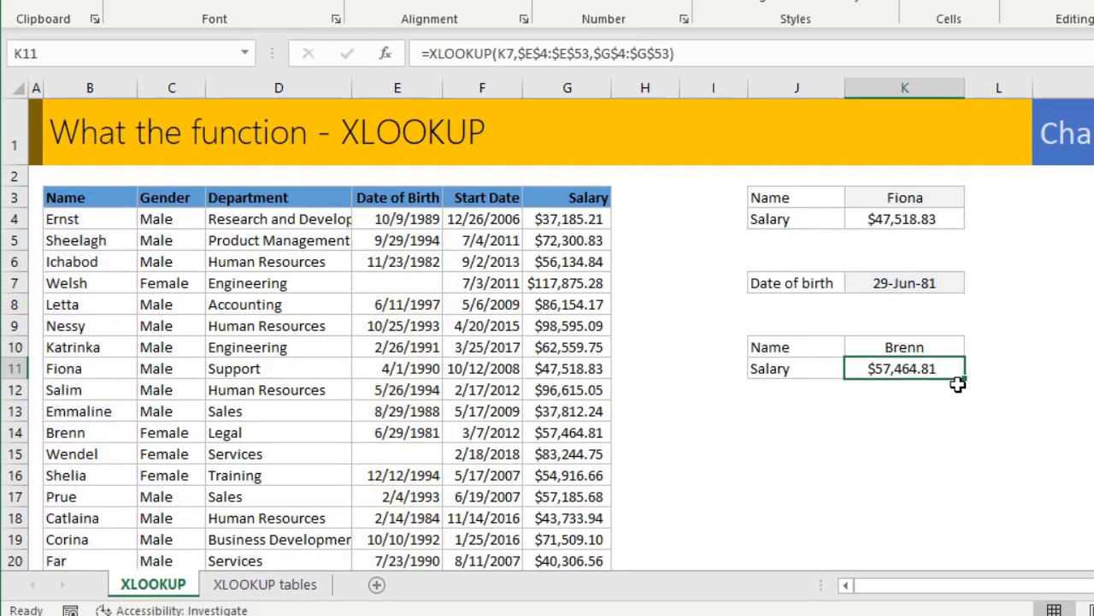
{"action": "key", "text": "F2"}
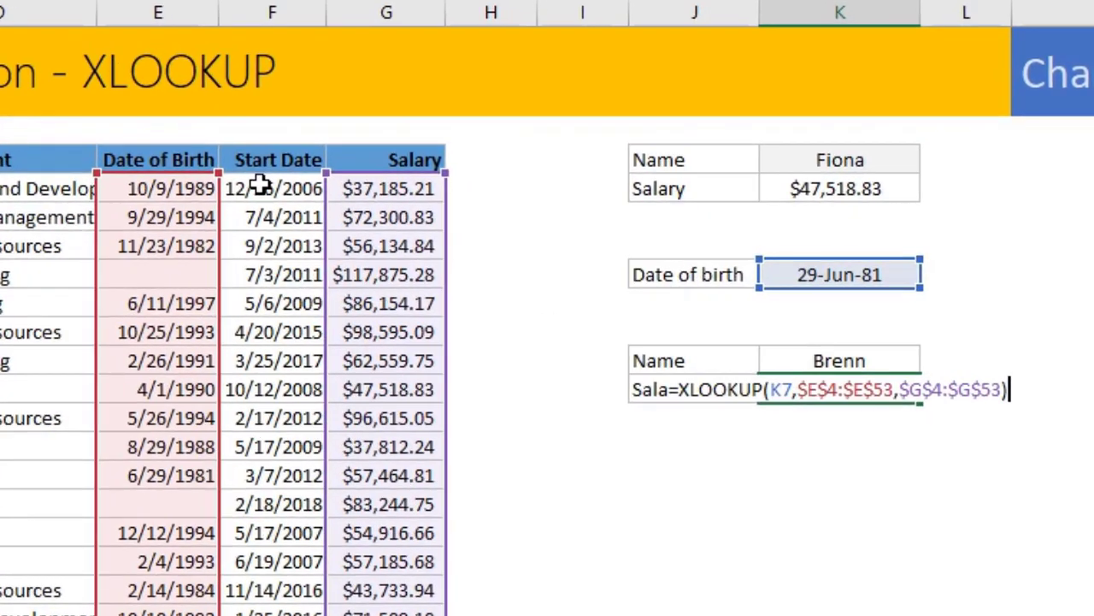
{"action": "key", "text": "ctrl+Return"}
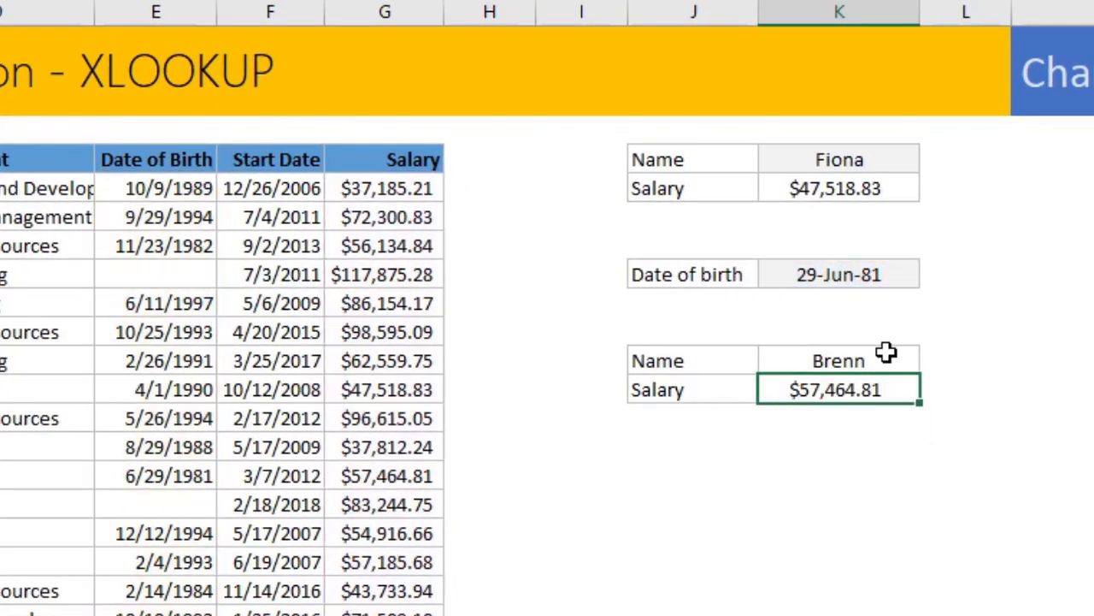
{"action": "left_click_drag", "start_coordinate": [886, 352], "coordinate": [884, 376]}
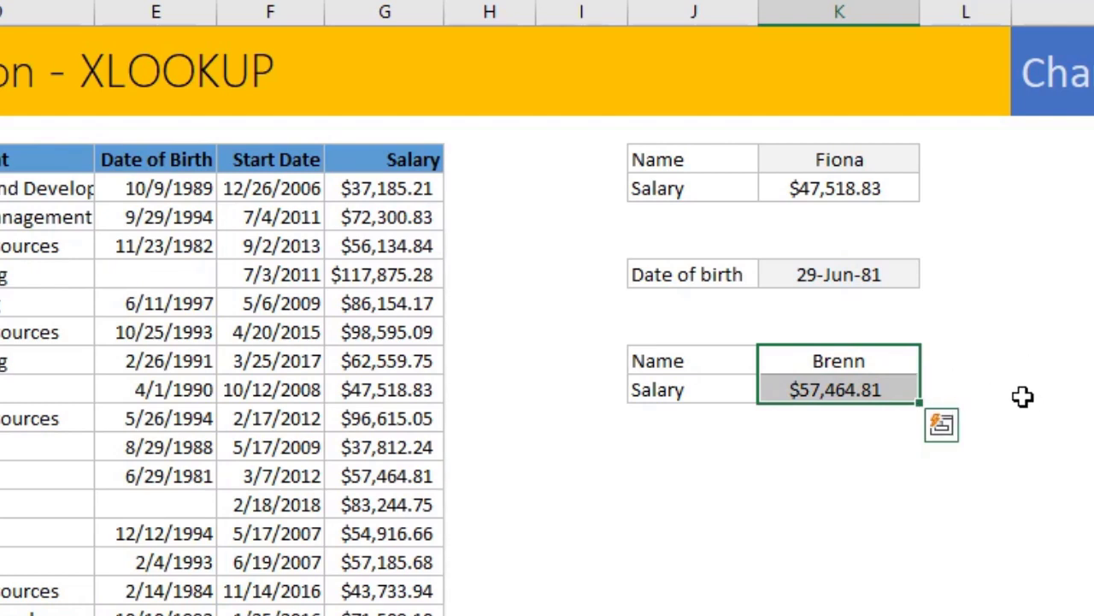
Change the year of the date of birth in K7 to one without a match and check the lookups in K10:K11.
{"action": "left_click", "coordinate": [903, 282]}
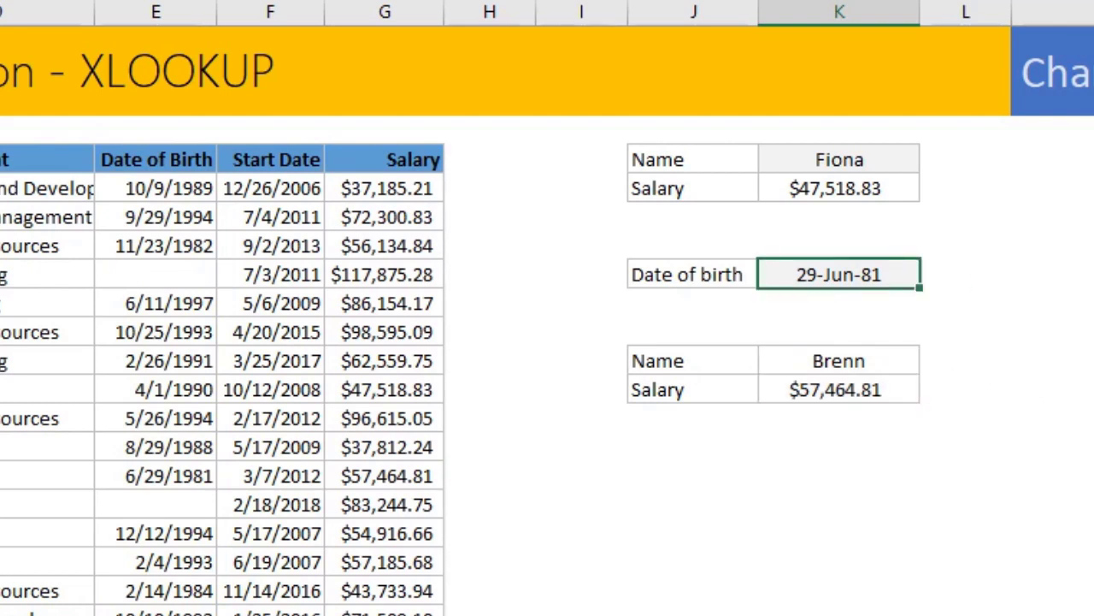
{"action": "key", "text": "F2"}
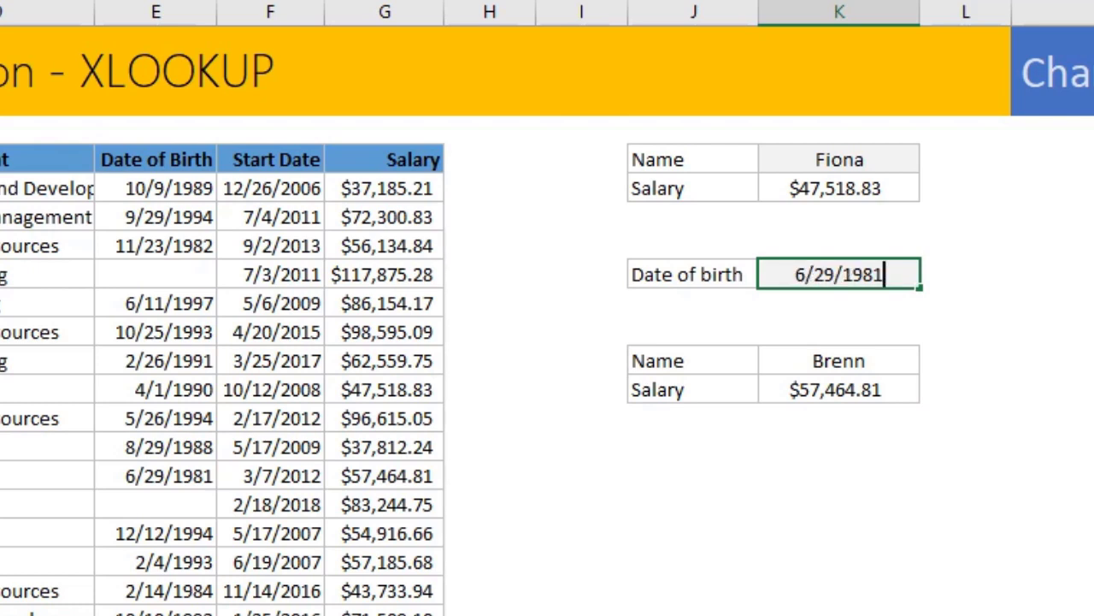
{"action": "key", "text": "BackSpace"}
{"action": "type", "text": "0"}
{"action": "key", "text": "Return"}
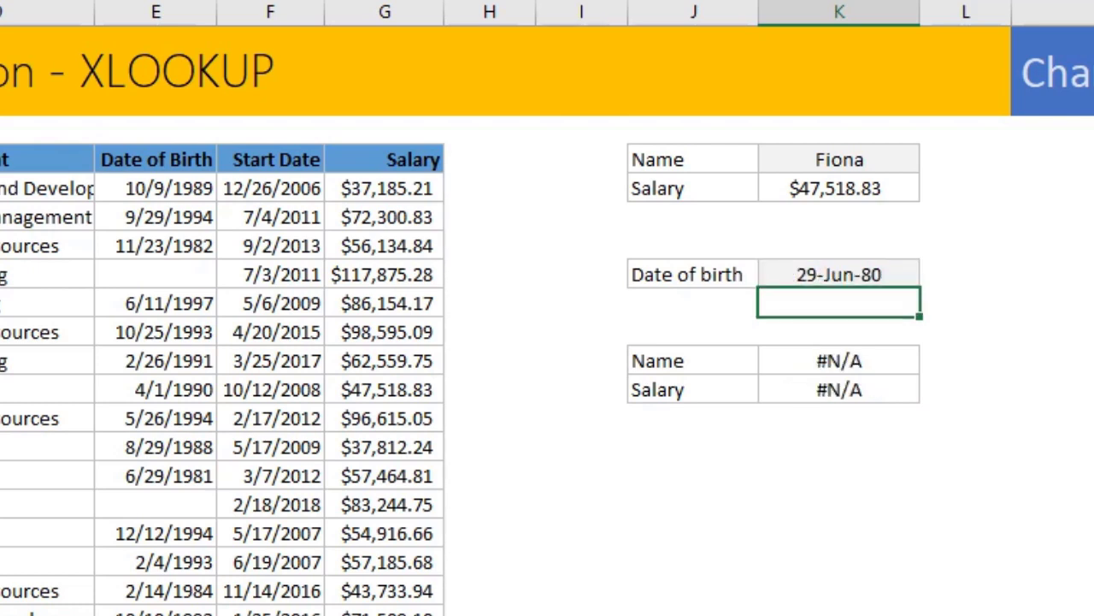
{"action": "left_click_drag", "start_coordinate": [866, 355], "coordinate": [880, 390]}
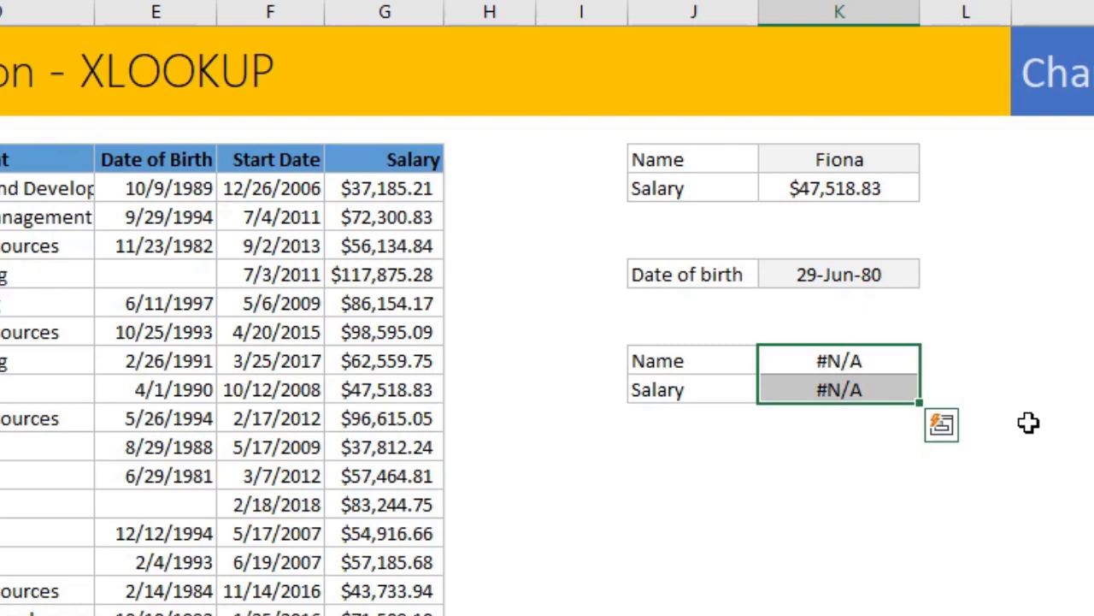
{"action": "left_click", "coordinate": [866, 352]}
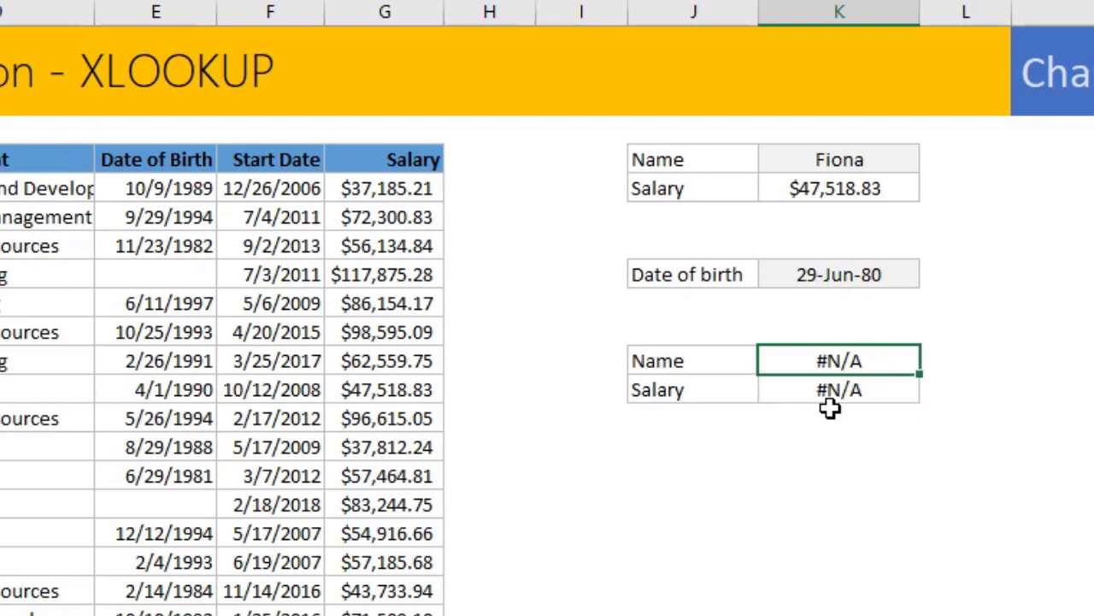
Restore the original date of birth in K7.
{"action": "left_click", "coordinate": [872, 274]}
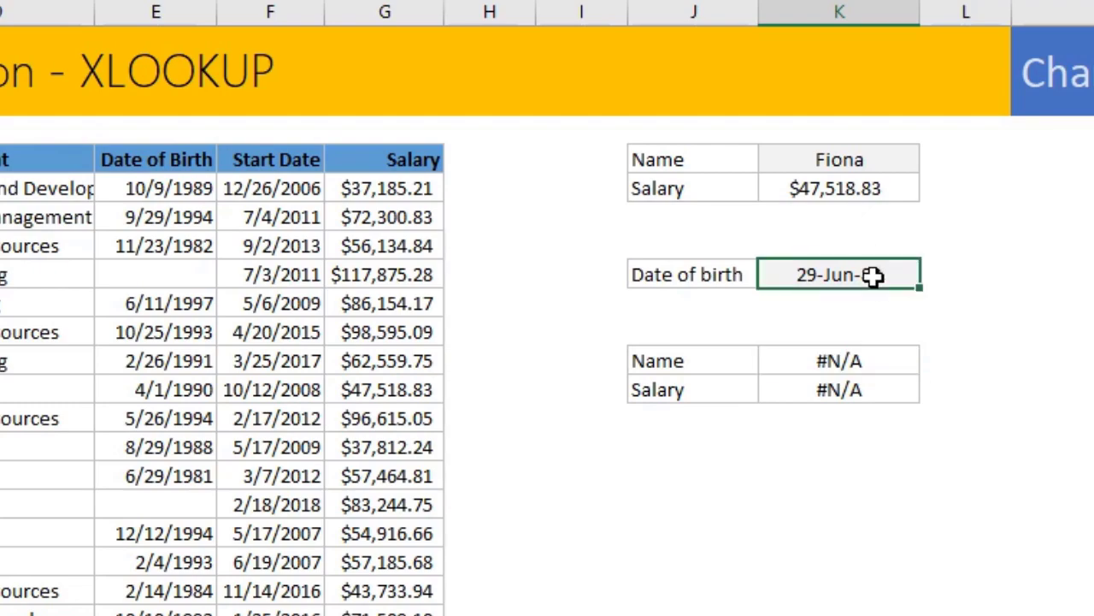
{"action": "type", "text": "29-Jun-81"}
{"action": "key", "text": "ctrl+Return"}
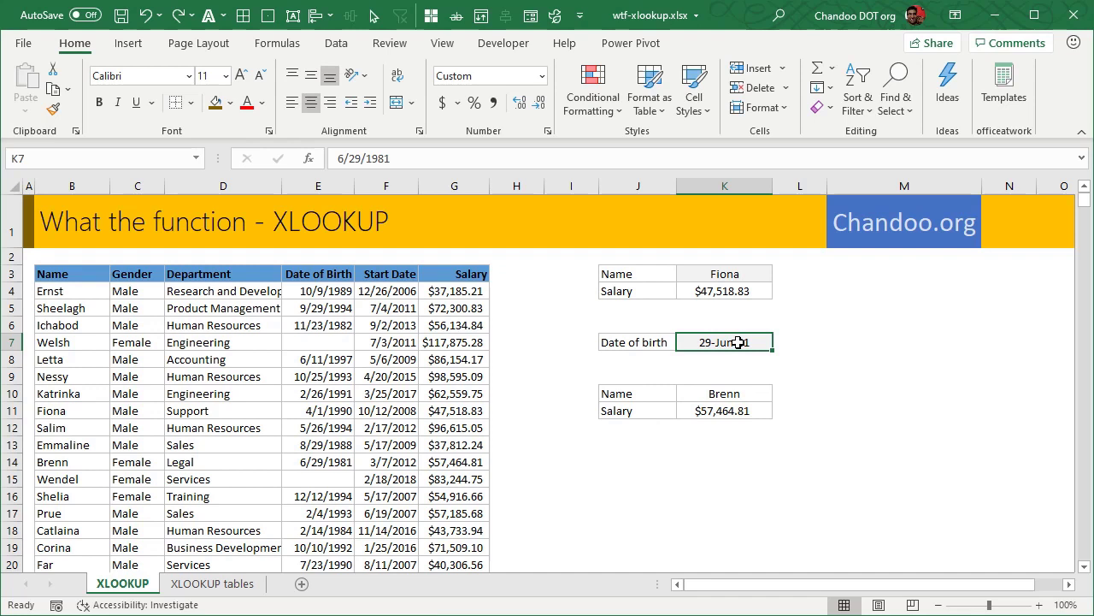
Review the B4:B53 and G4:G53 ranges in K4's XLOOKUP formula, leave it unedited, and open the XLOOKUP tables sheet.
{"action": "left_click", "coordinate": [742, 291]}
{"action": "double_click", "coordinate": [742, 293]}
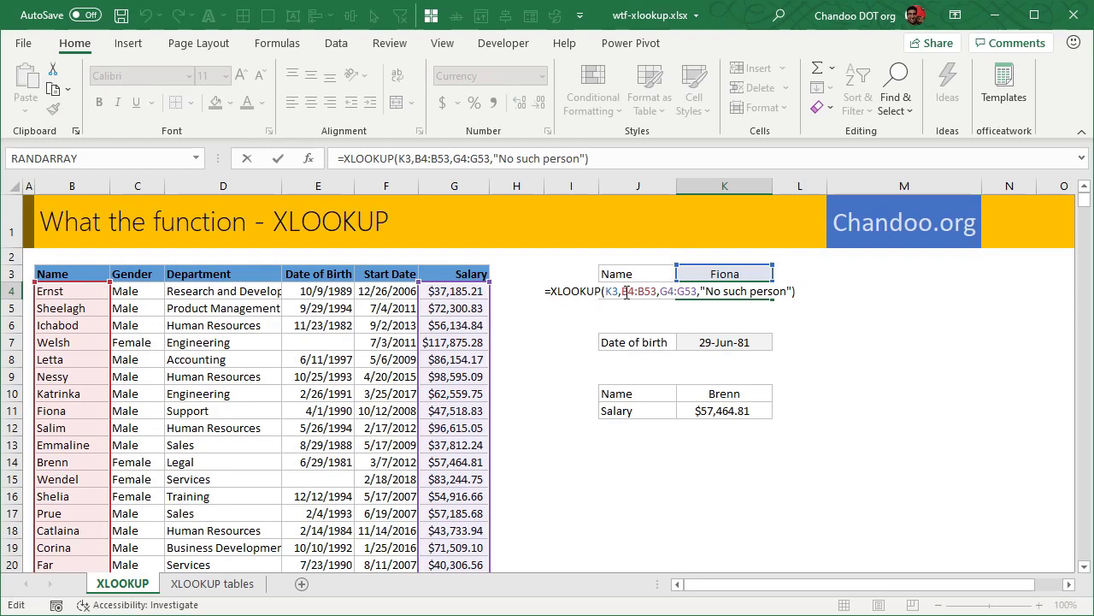
{"action": "left_click_drag", "start_coordinate": [626, 292], "coordinate": [703, 294]}
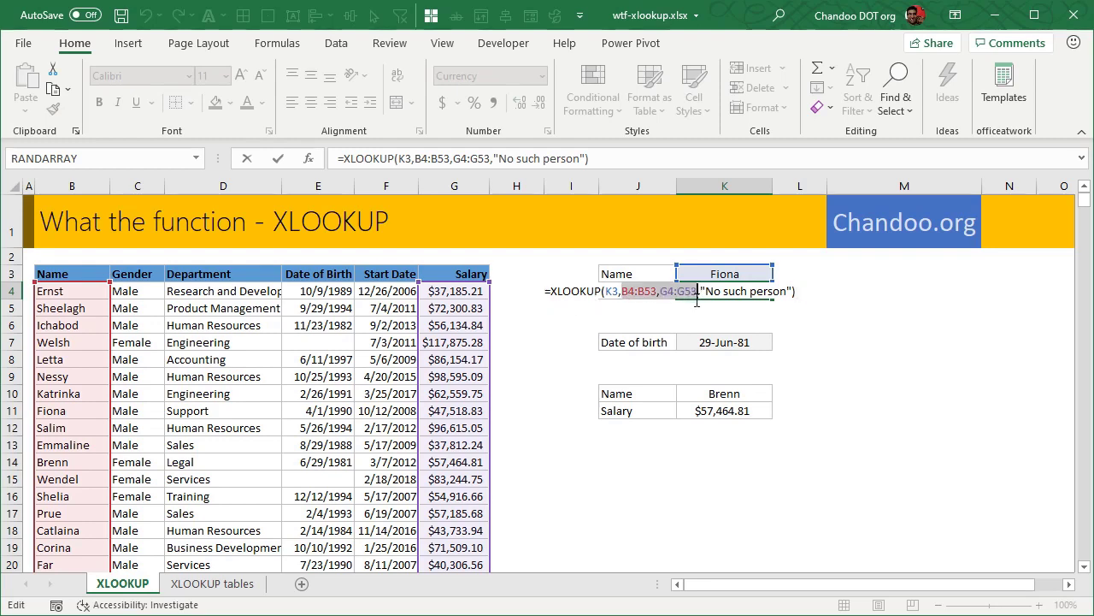
{"action": "key", "text": "Escape"}
{"action": "left_click", "coordinate": [212, 583]}
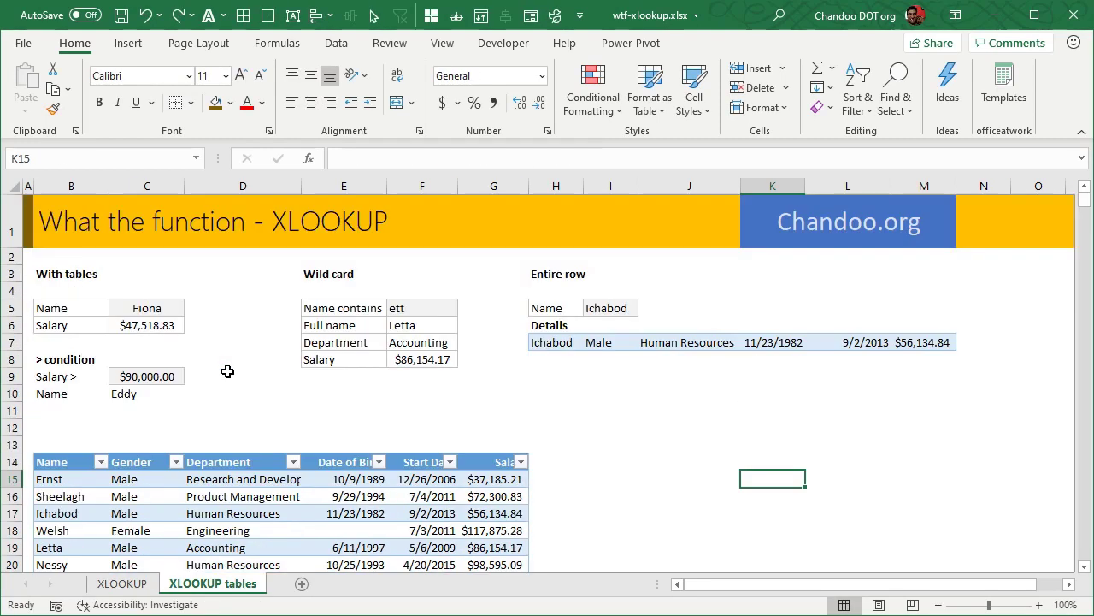
Review the employee table's rows and check its assigned table name in the table design settings.
{"action": "left_click", "coordinate": [176, 497]}
{"action": "scroll", "coordinate": [215, 489], "scroll_direction": "down", "scroll_amount": 3}
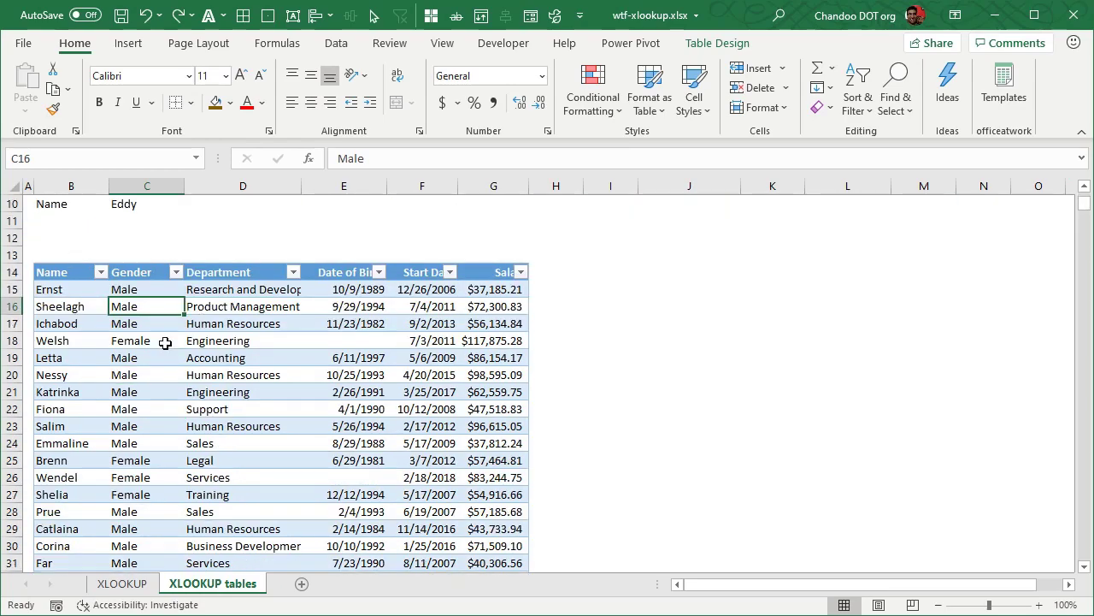
{"action": "left_click", "coordinate": [727, 45]}
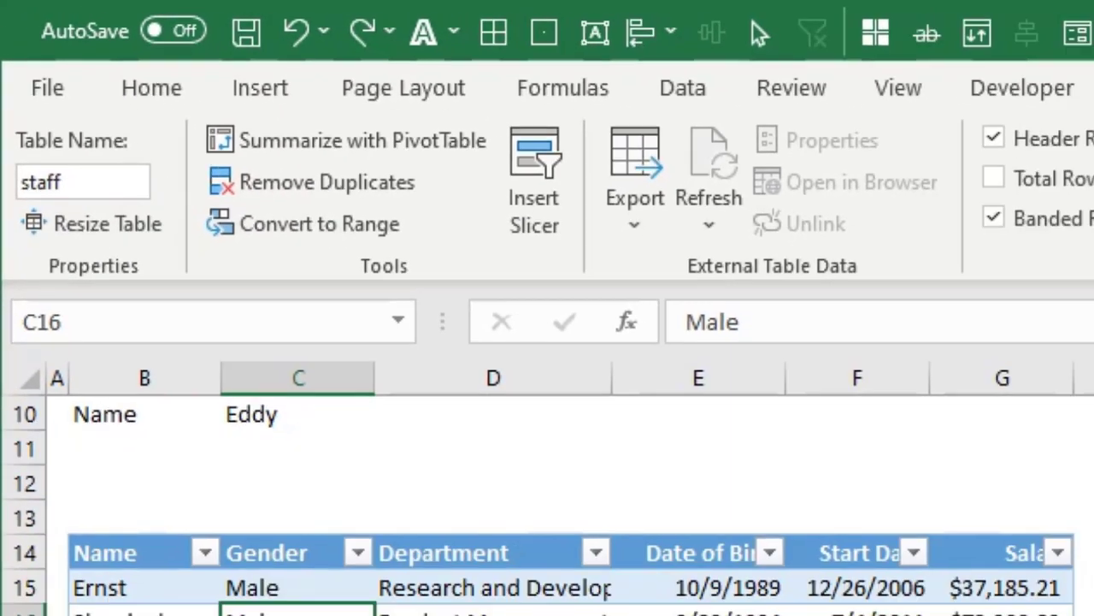
{"action": "scroll", "coordinate": [277, 409], "scroll_direction": "down", "scroll_amount": 2}
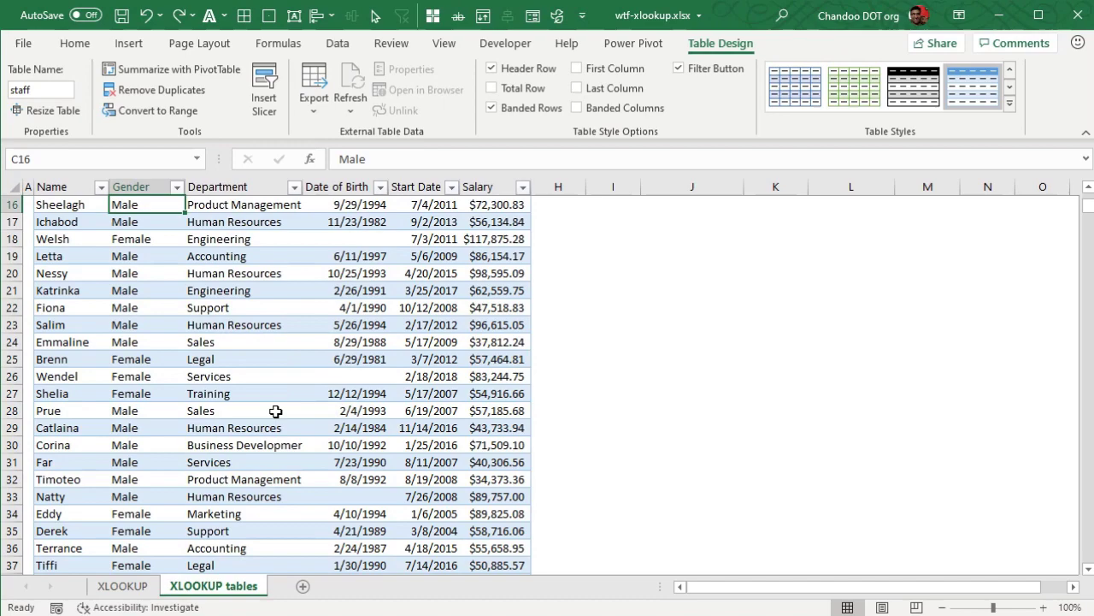
{"action": "scroll", "coordinate": [277, 410], "scroll_direction": "up", "scroll_amount": 5}
Review the name input in C5 and the table-based XLOOKUP formula in C6, leaving the formula unedited.
{"action": "left_click", "coordinate": [157, 312]}
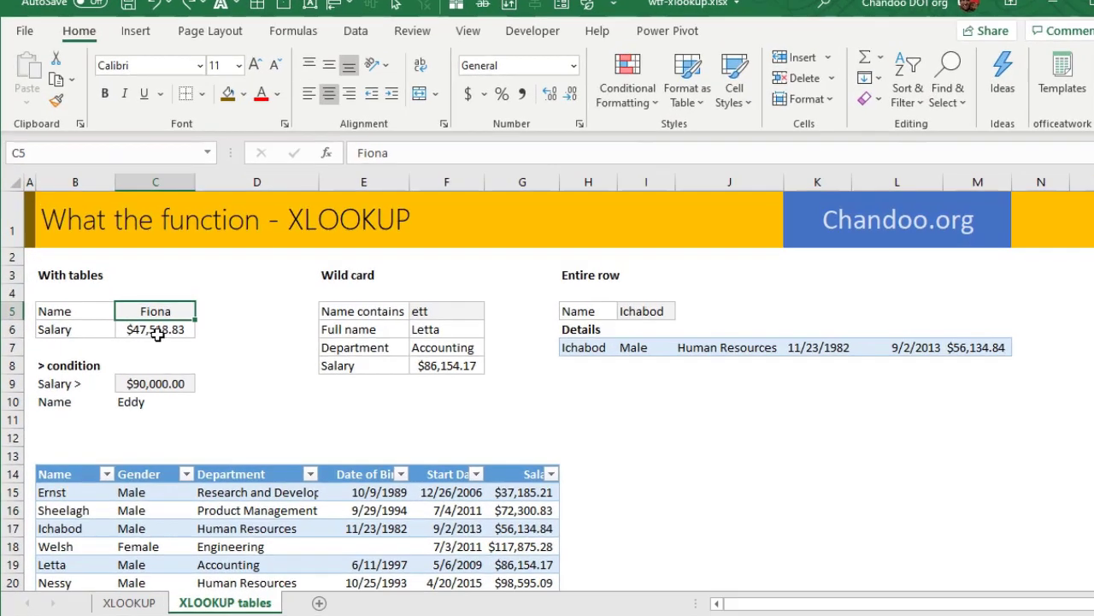
{"action": "left_click", "coordinate": [154, 324]}
{"action": "key", "text": "F2"}
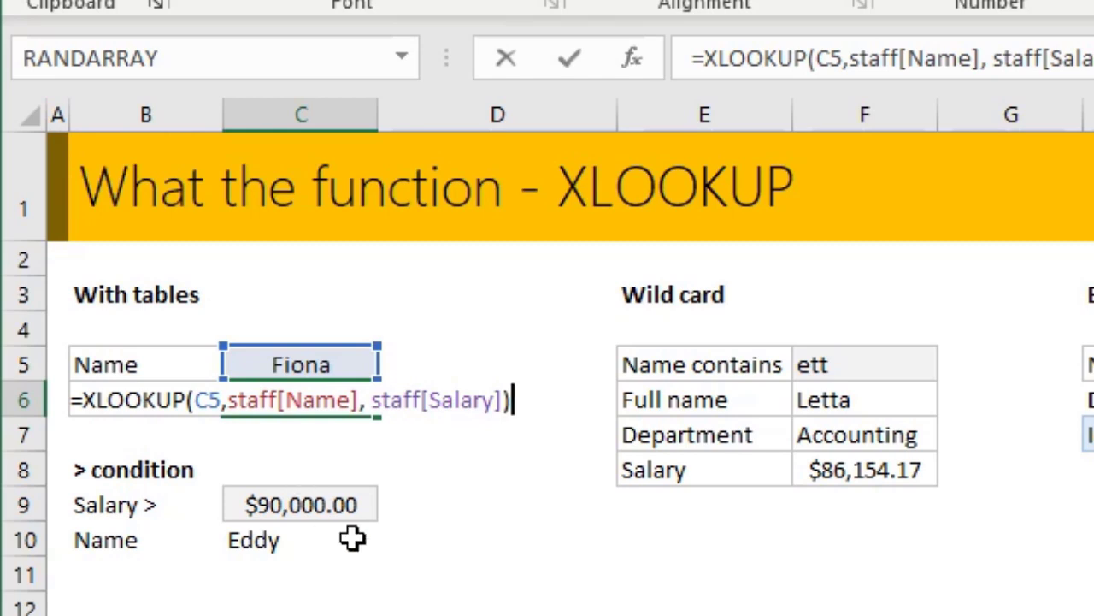
{"action": "key", "text": "ctrl+Return"}
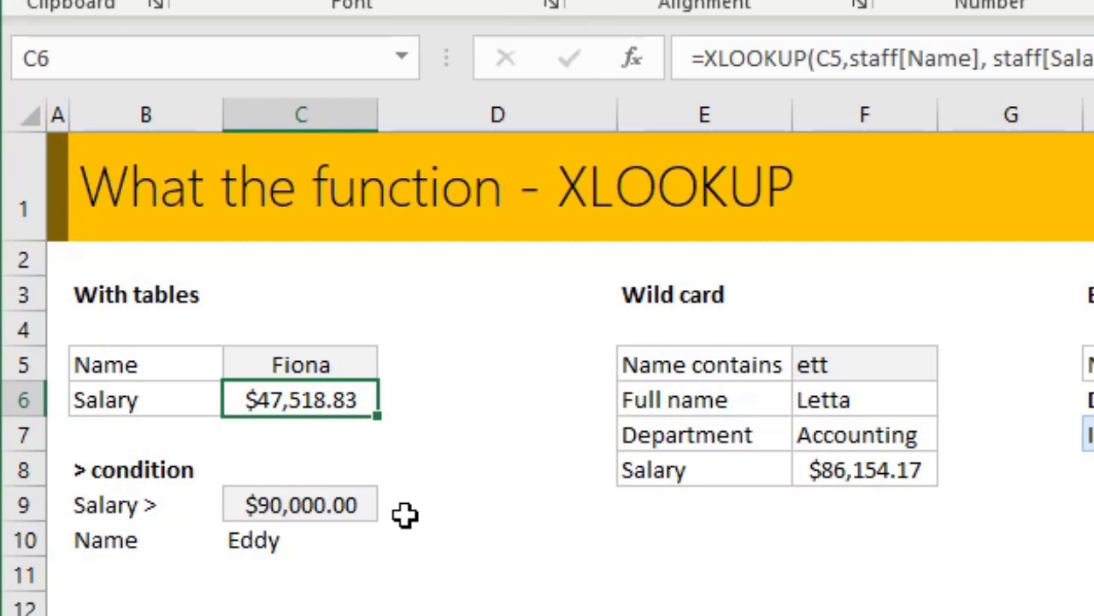
Inspect the > condition example, covering the salary threshold in C9 and the name lookup in C10.
{"action": "scroll", "coordinate": [419, 516], "scroll_direction": "down", "scroll_amount": 1}
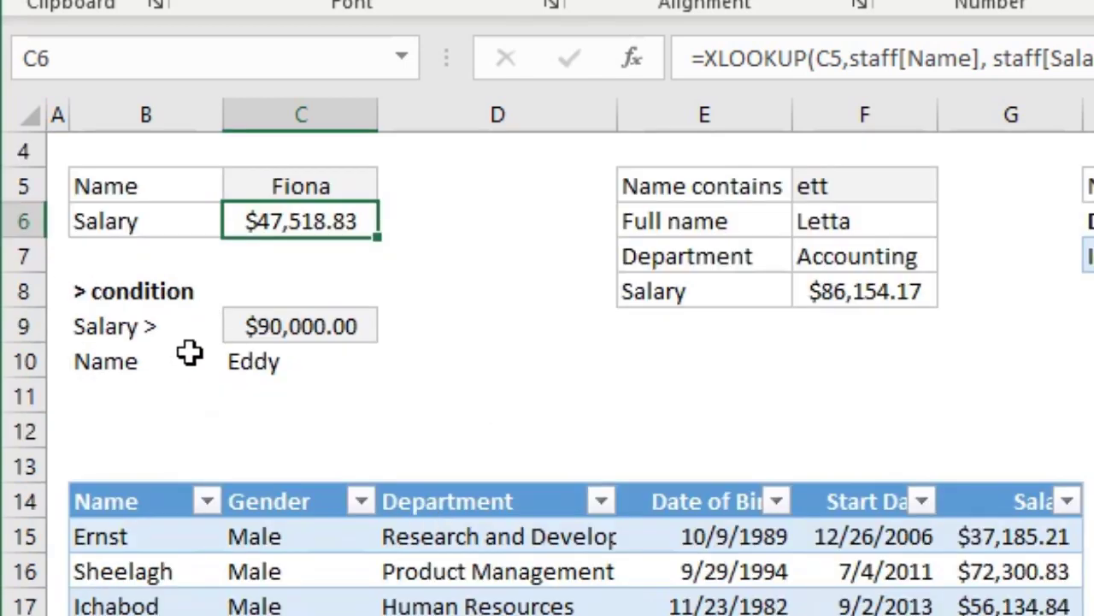
{"action": "left_click", "coordinate": [150, 325]}
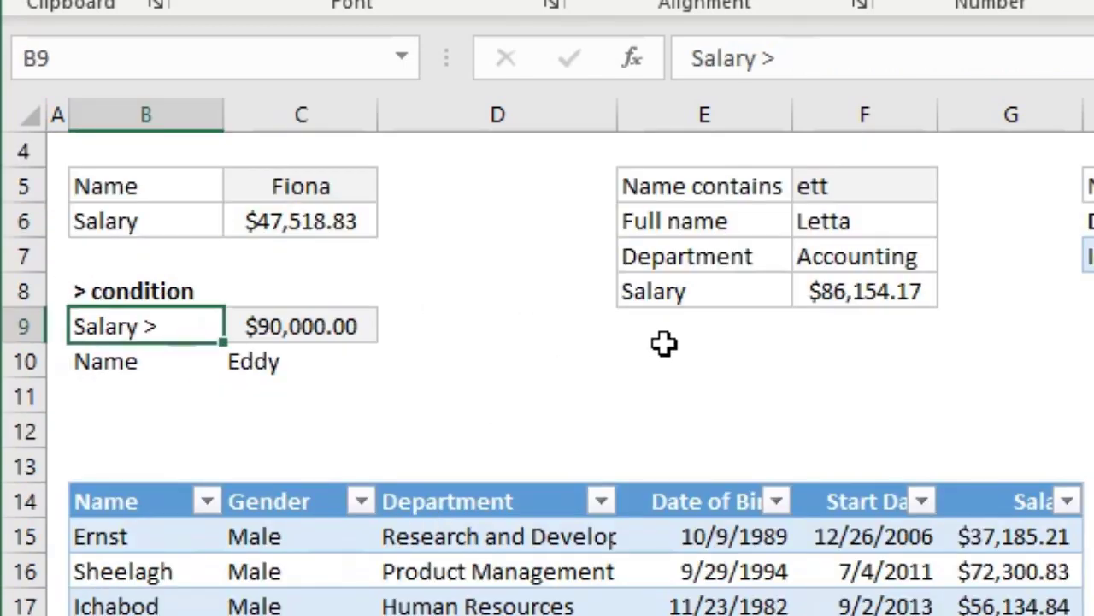
{"action": "left_click", "coordinate": [301, 359]}
{"action": "left_click", "coordinate": [358, 325]}
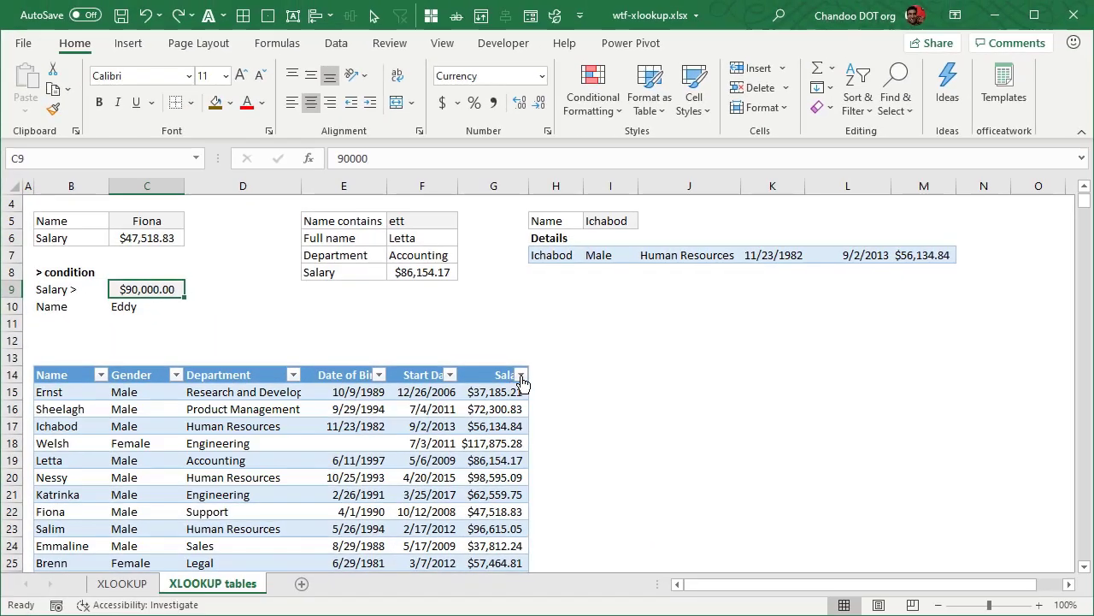
Filter the staff table's Salary column to values greater than the $90,000 threshold in C9.
{"action": "left_click", "coordinate": [564, 384]}
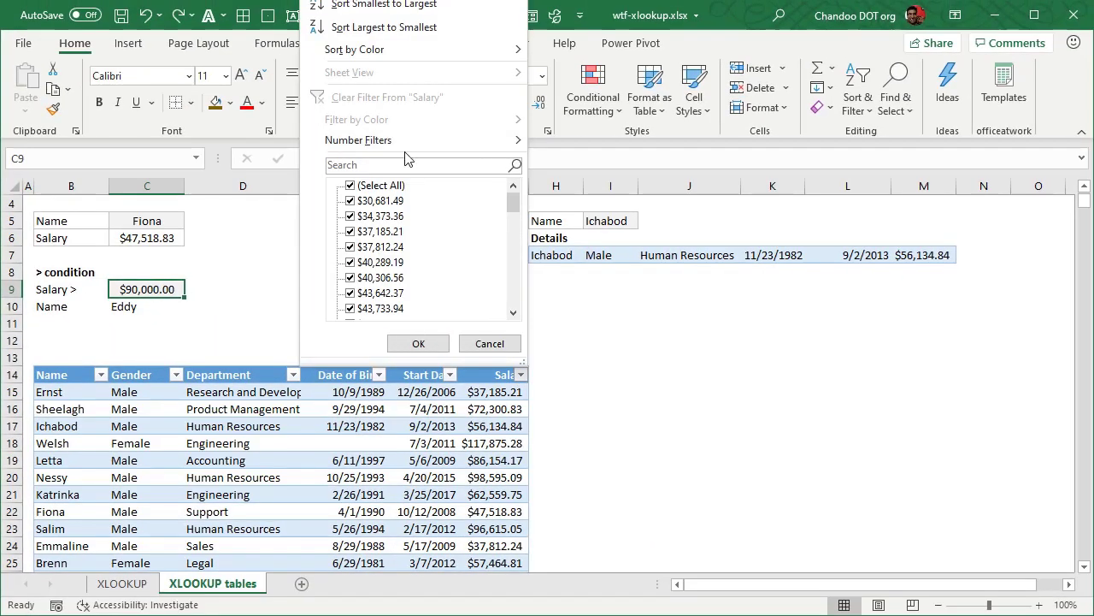
{"action": "left_click", "coordinate": [387, 130]}
{"action": "left_click", "coordinate": [642, 194]}
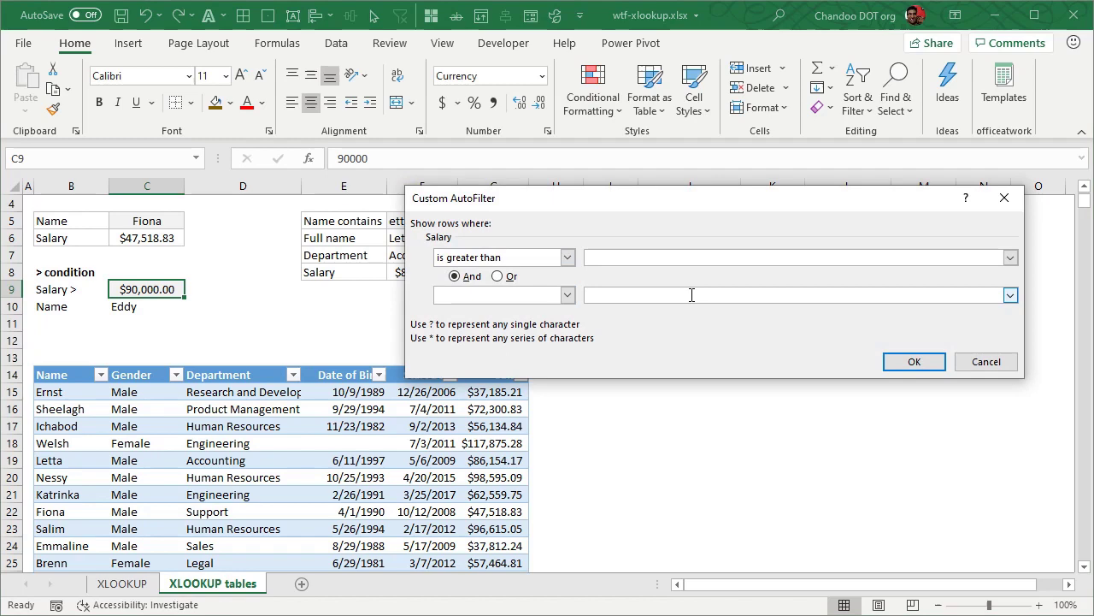
{"action": "key", "text": "Return"}
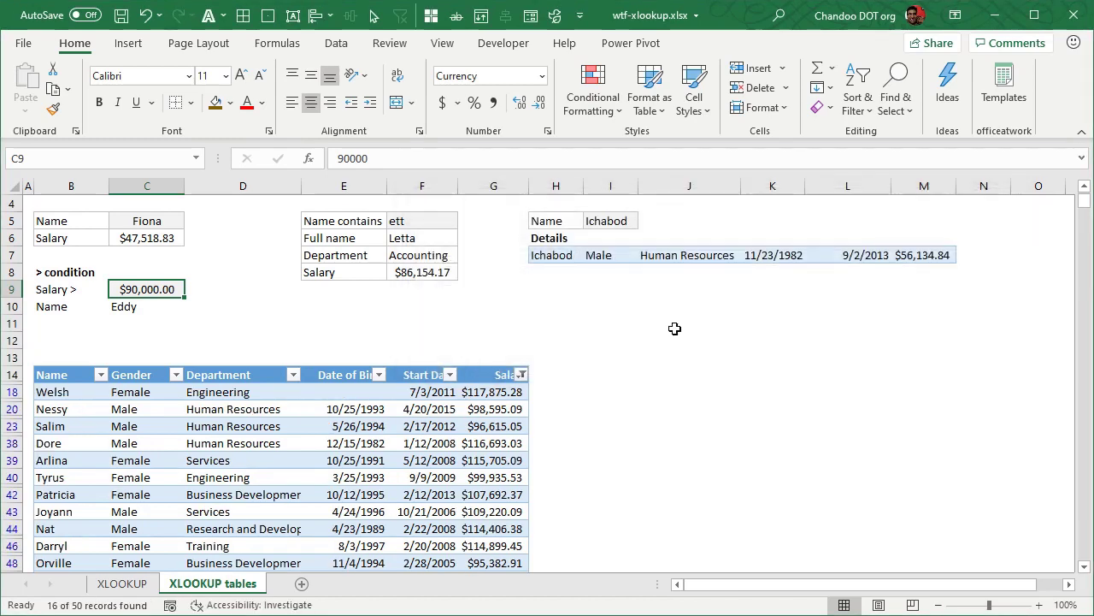
Look through the filtered staff rows for the salary closest above $90,000 and highlight that row.
{"action": "scroll", "coordinate": [439, 270], "scroll_direction": "down", "scroll_amount": 3}
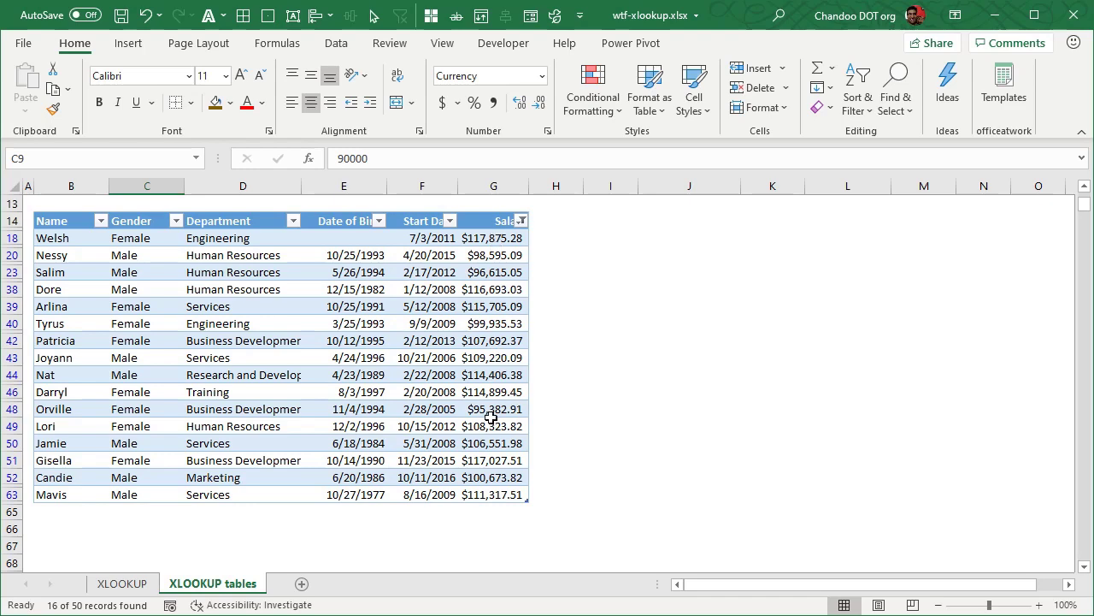
{"action": "left_click_drag", "start_coordinate": [492, 417], "coordinate": [55, 416]}
{"action": "scroll", "coordinate": [662, 466], "scroll_direction": "up", "scroll_amount": 4}
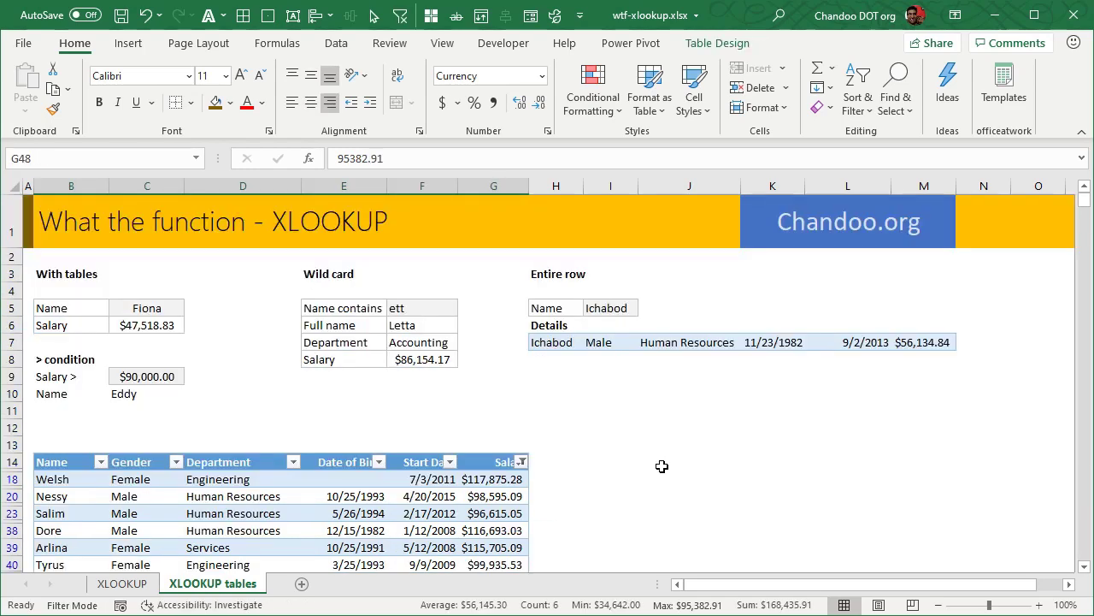
Change the XLOOKUP in C10 to match the exact or next larger salary: =XLOOKUP(C9,staff[Salary],staff[Name],,1).
{"action": "left_click", "coordinate": [135, 395]}
{"action": "key", "text": "F2"}
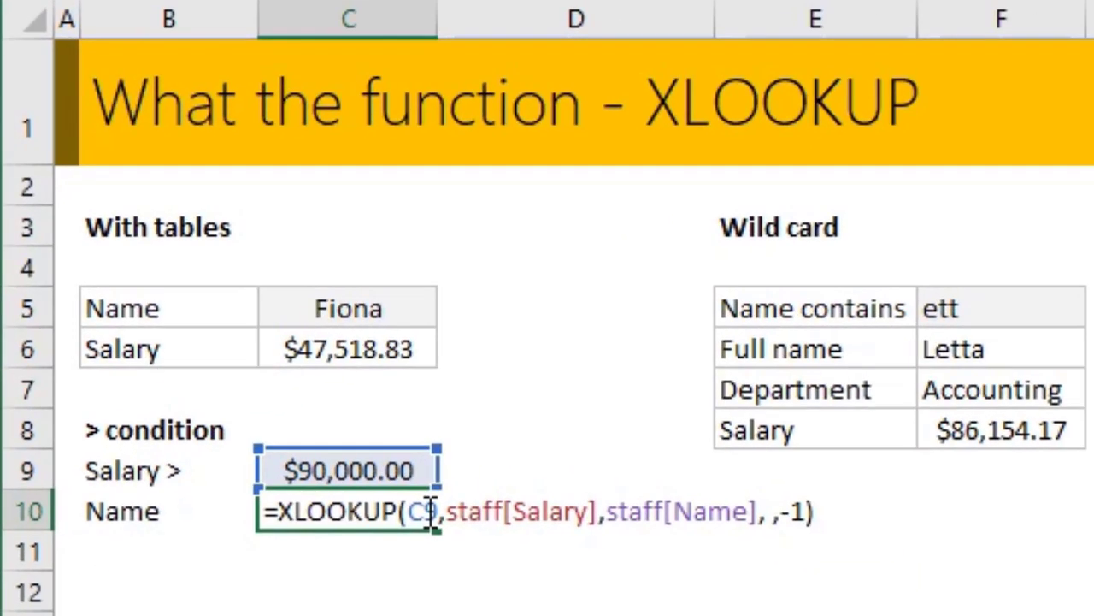
{"action": "left_click", "coordinate": [430, 511]}
{"action": "left_click", "coordinate": [504, 512]}
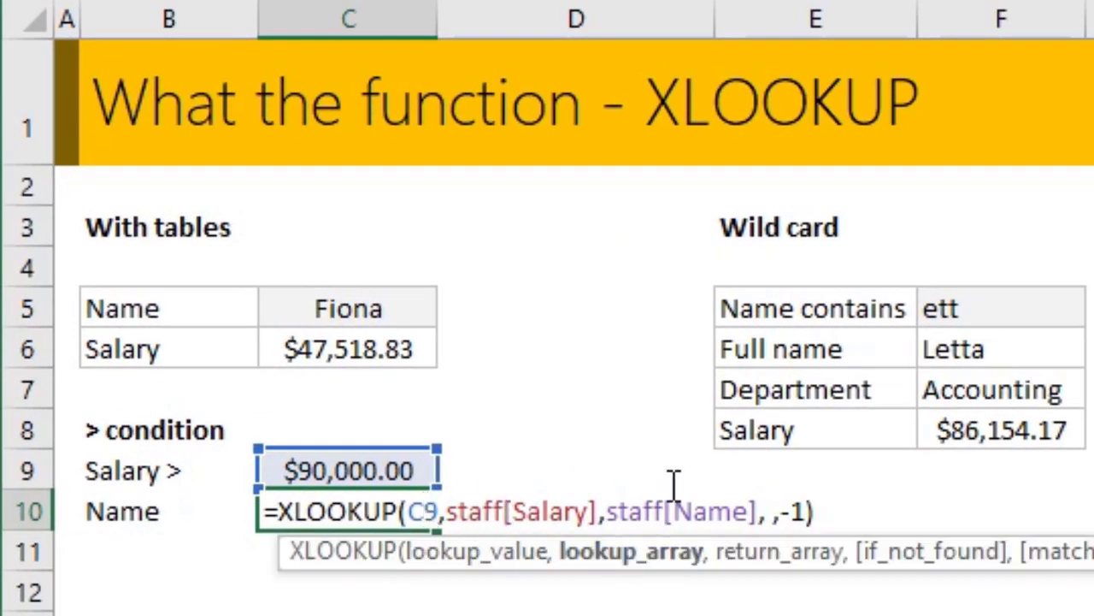
{"action": "left_click", "coordinate": [655, 511]}
{"action": "left_click_drag", "start_coordinate": [758, 511], "coordinate": [940, 521]}
{"action": "key", "text": "BackSpace"}
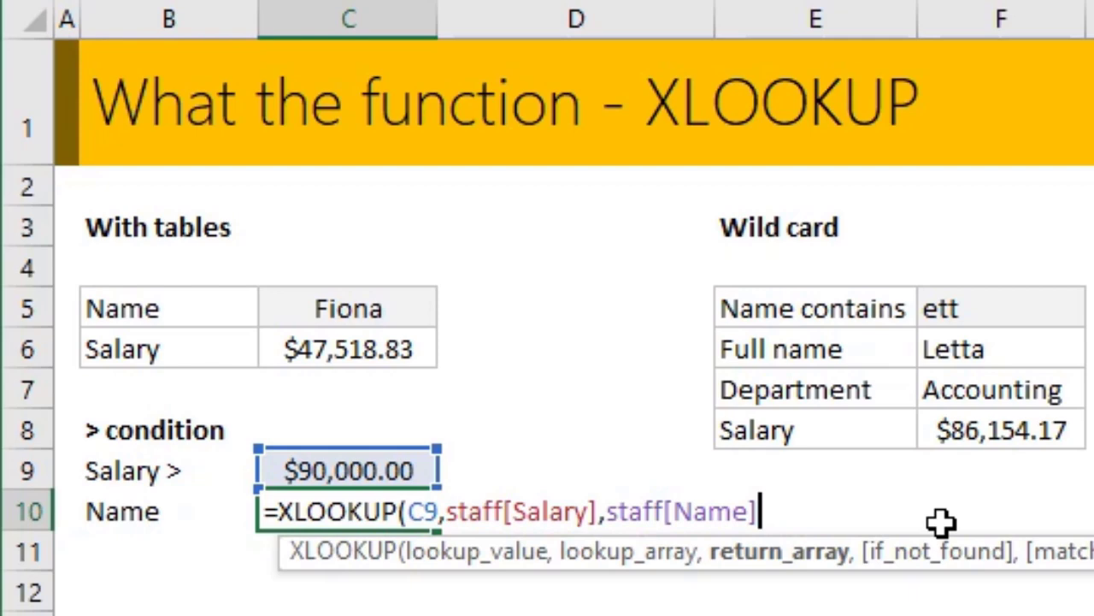
{"action": "type", "text": ","}
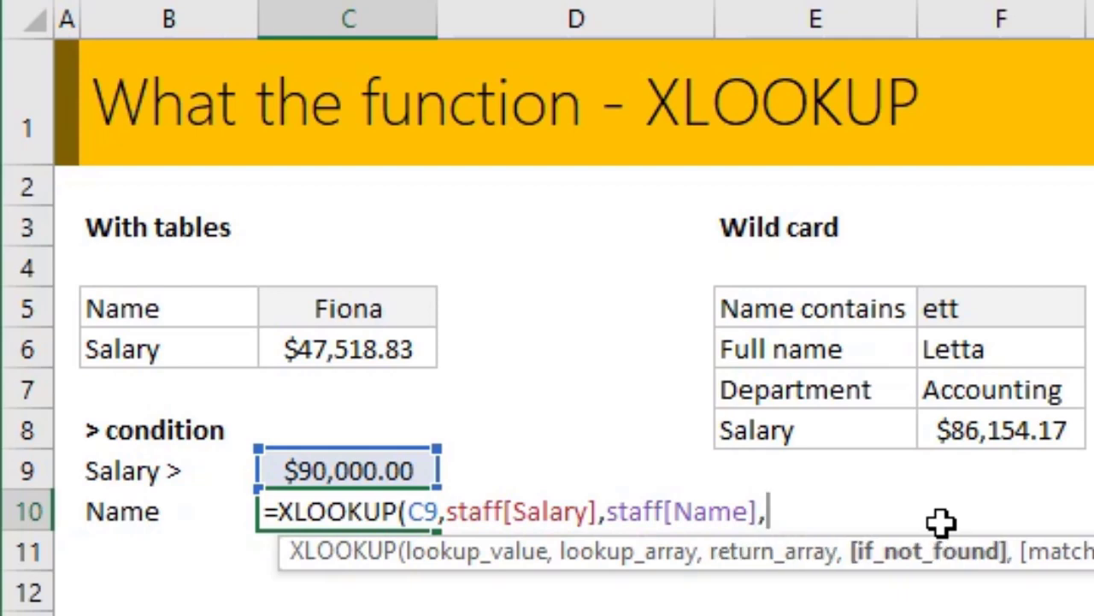
{"action": "type", "text": ",1"}
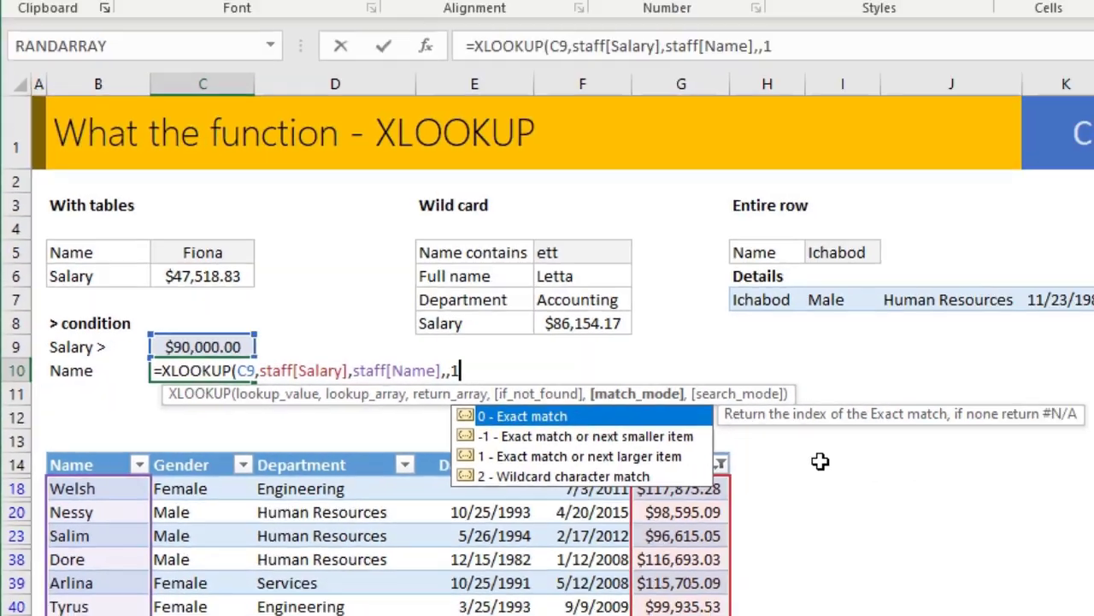
{"action": "type", "text": ")"}
{"action": "key", "text": "Return"}
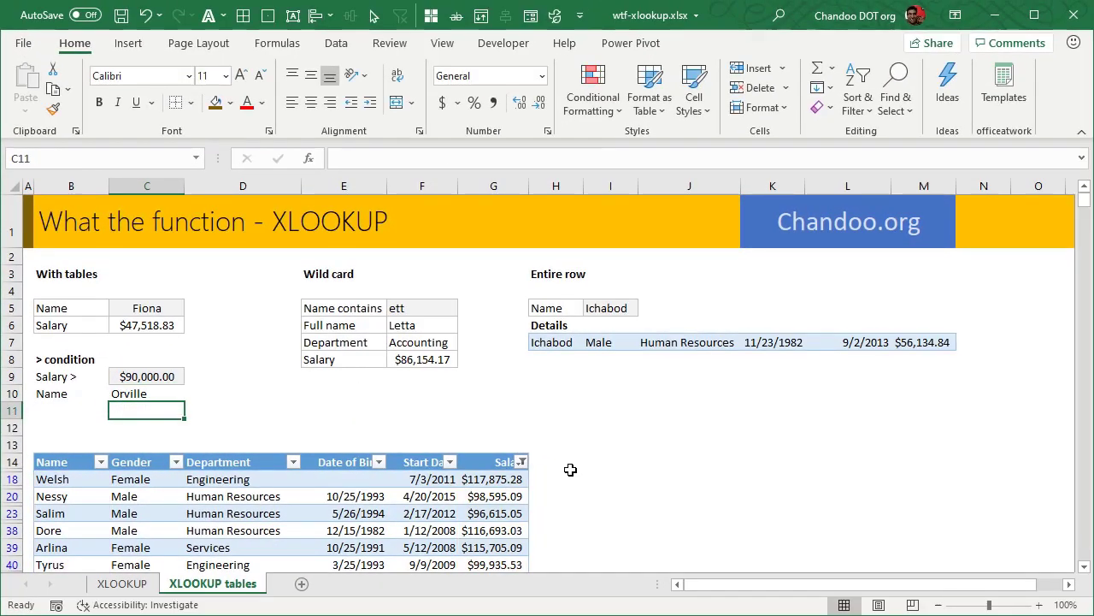
Compare the name returned in C10 with that employee's row and salary in the filtered staff table.
{"action": "scroll", "coordinate": [571, 469], "scroll_direction": "down", "scroll_amount": 2}
{"action": "left_click", "coordinate": [126, 258]}
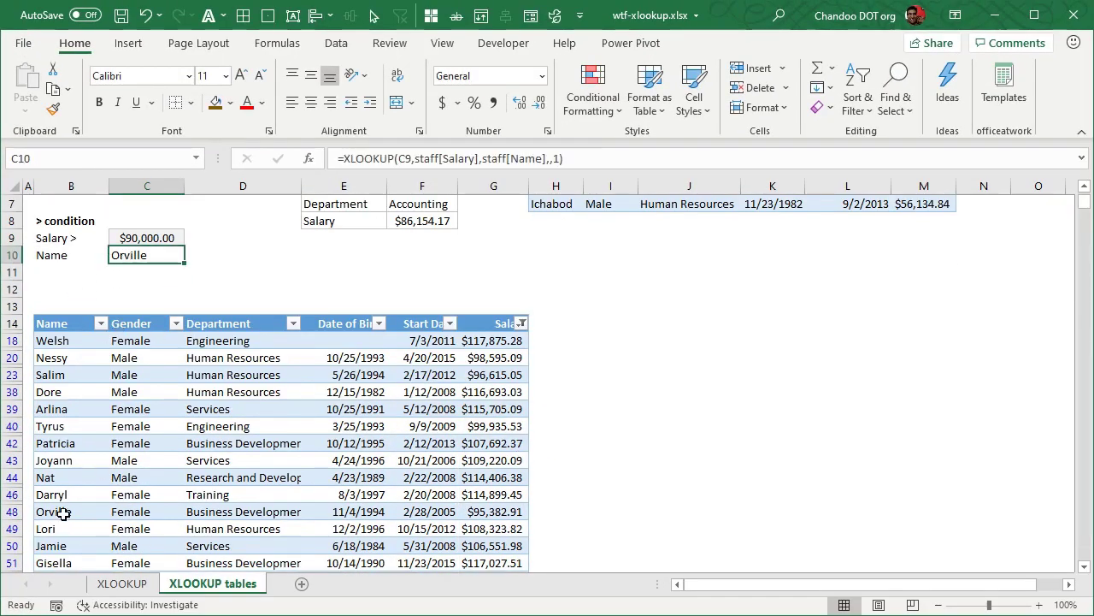
{"action": "left_click_drag", "start_coordinate": [63, 513], "coordinate": [494, 511]}
{"action": "scroll", "coordinate": [479, 389], "scroll_direction": "up", "scroll_amount": 2}
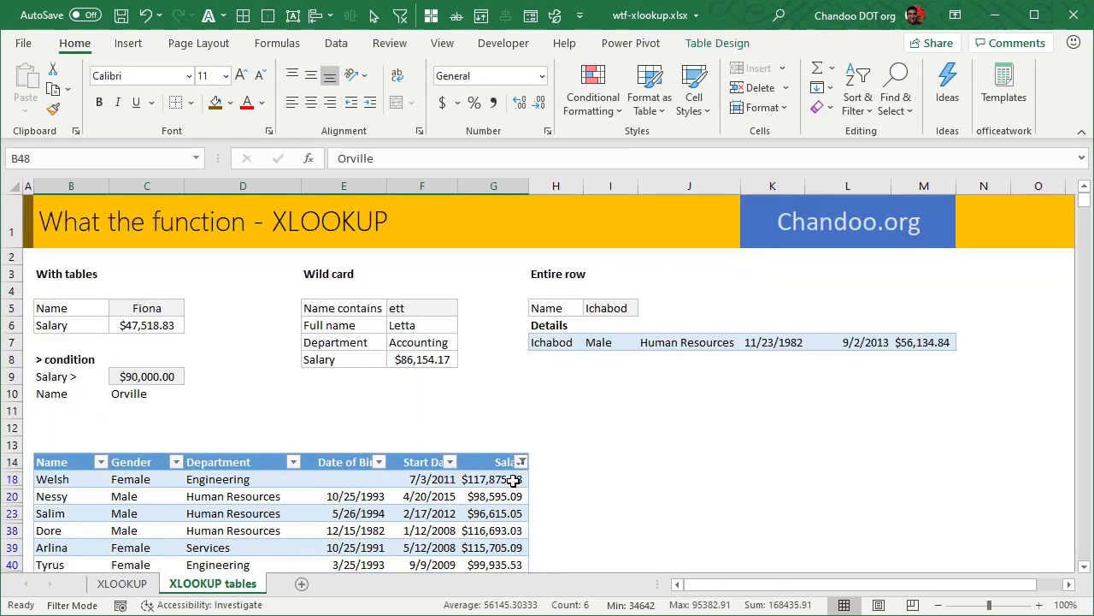
{"action": "scroll", "coordinate": [513, 481], "scroll_direction": "down", "scroll_amount": 4}
{"action": "scroll", "coordinate": [525, 494], "scroll_direction": "up", "scroll_amount": 3}
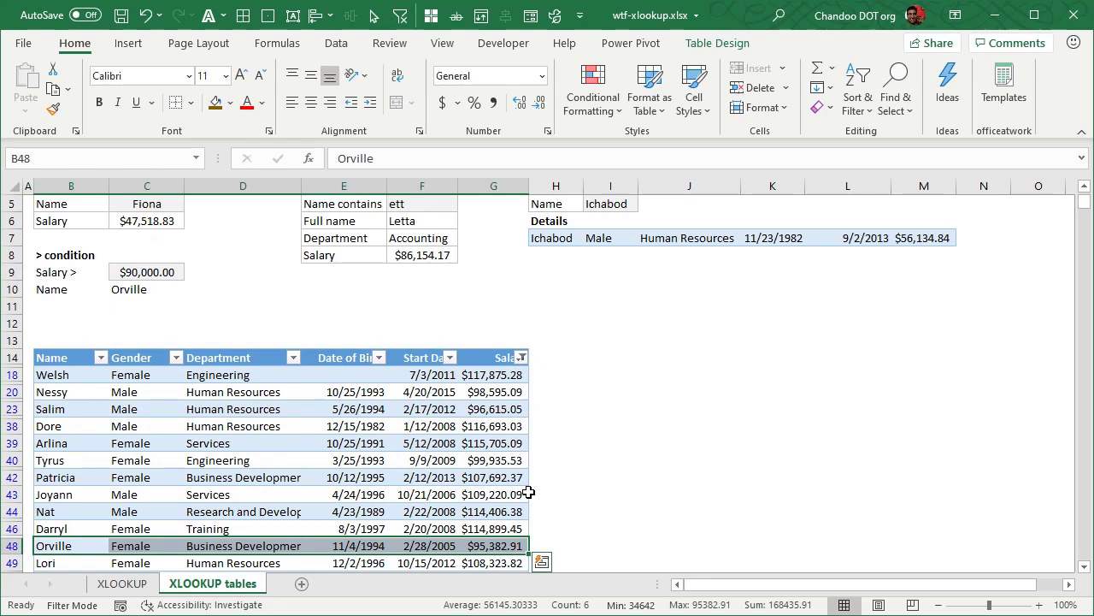
Add the label "Salary <" in B11 below the > condition example and select C11.
{"action": "left_click", "coordinate": [58, 305]}
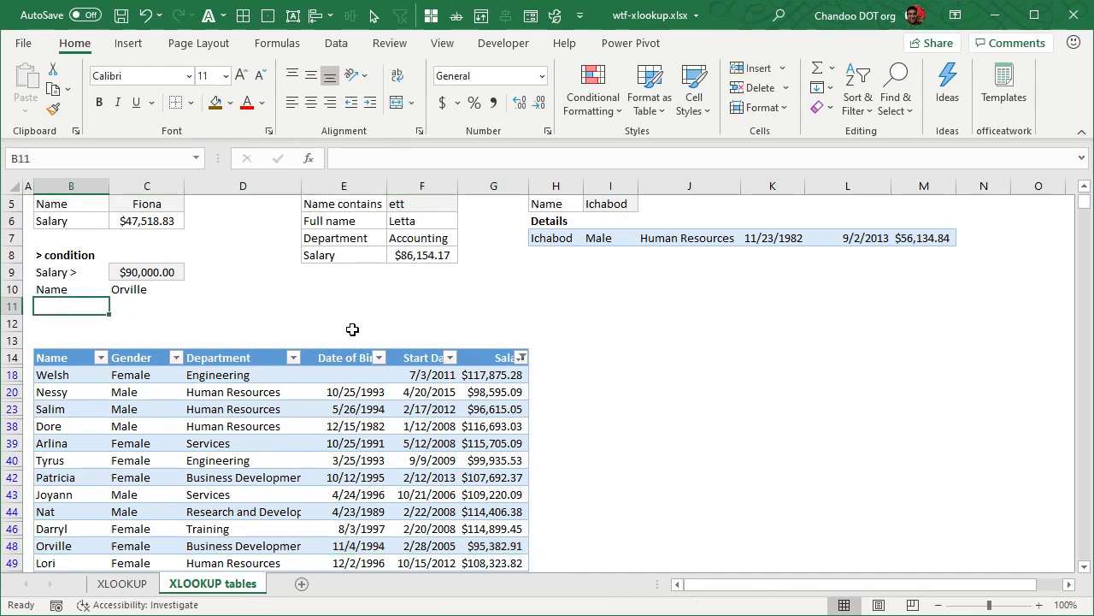
{"action": "type", "text": "S"}
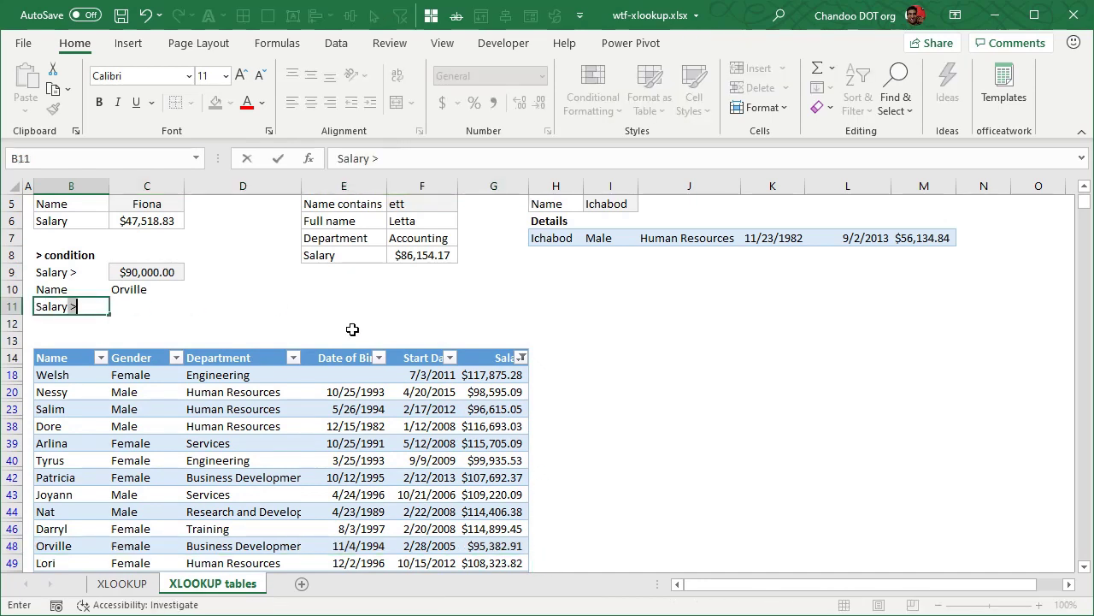
{"action": "type", "text": "alary <"}
{"action": "key", "text": "Return"}
{"action": "key", "text": "Up"}
{"action": "key", "text": "Right"}
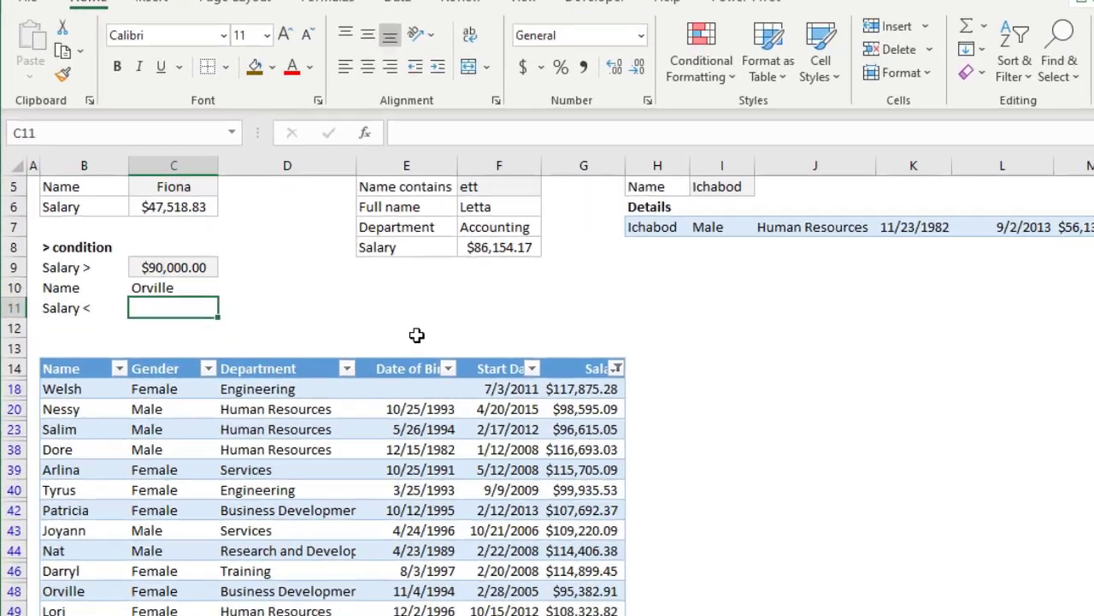
{"action": "type", "text": "=xl"}
{"action": "key", "text": "Tab"}
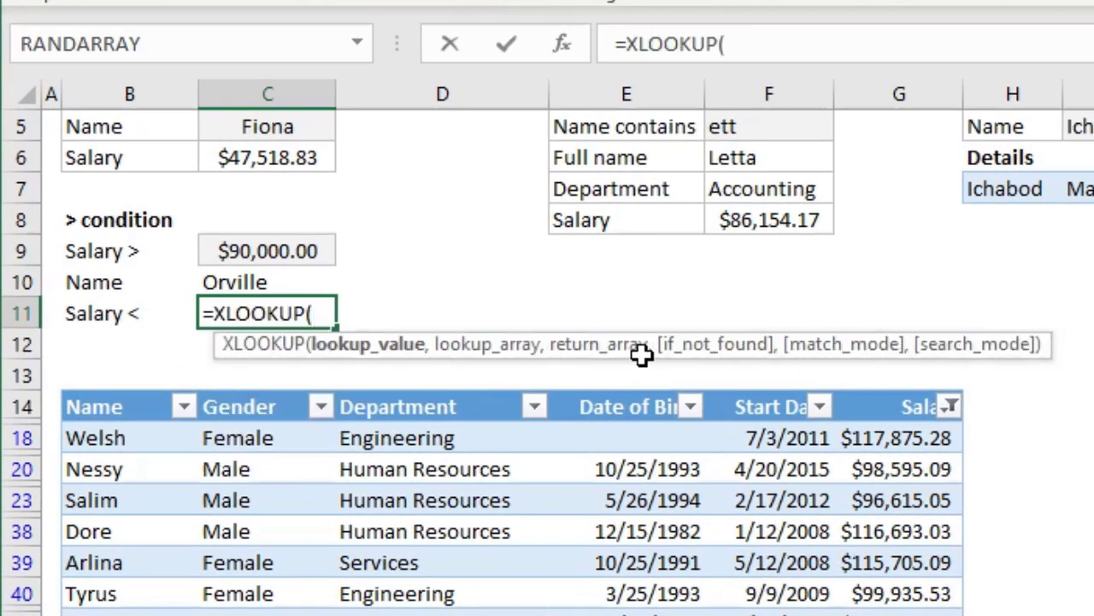
{"action": "key", "text": "Escape"}
Enter =XLOOKUP(C9,staff[Salary], staff[Name],,-1) in C11 to return the name with the exact or next smaller salary.
{"action": "type", "text": "="}
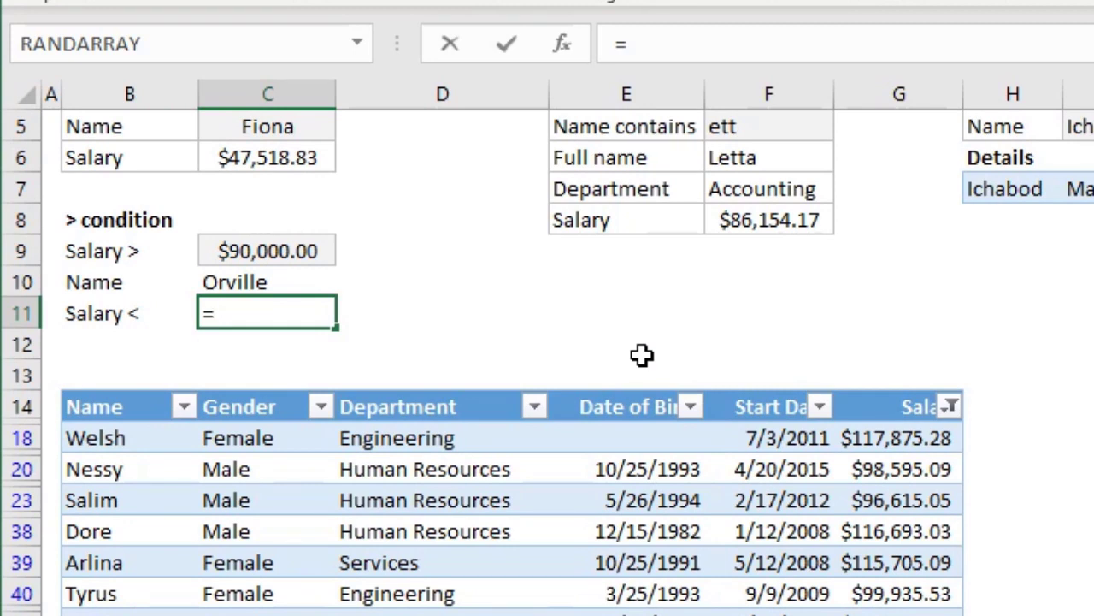
{"action": "type", "text": "xl"}
{"action": "key", "text": "Tab"}
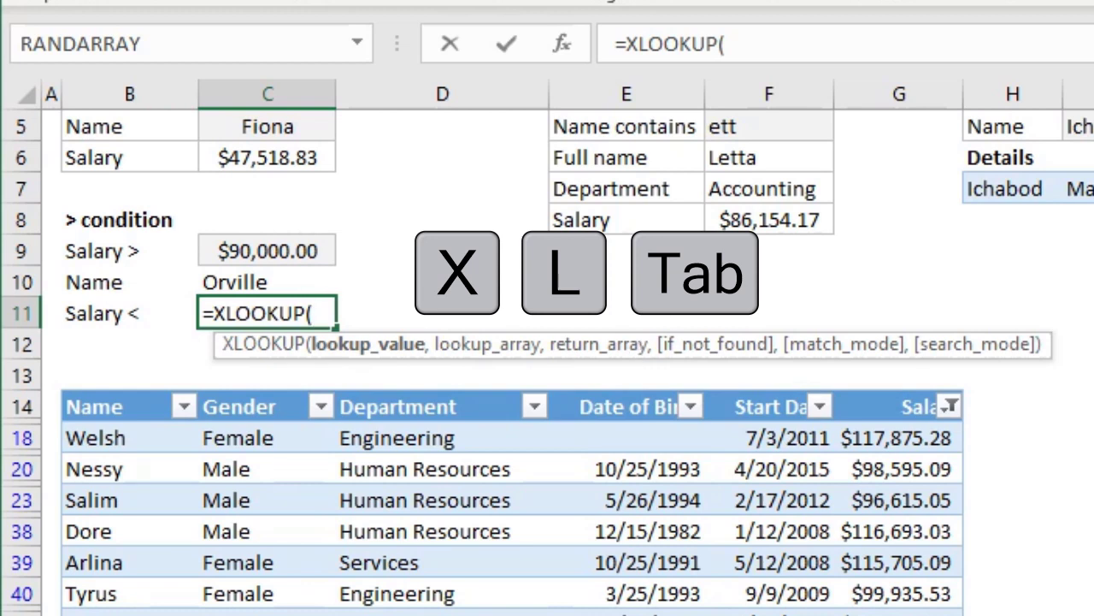
{"action": "left_click", "coordinate": [299, 250]}
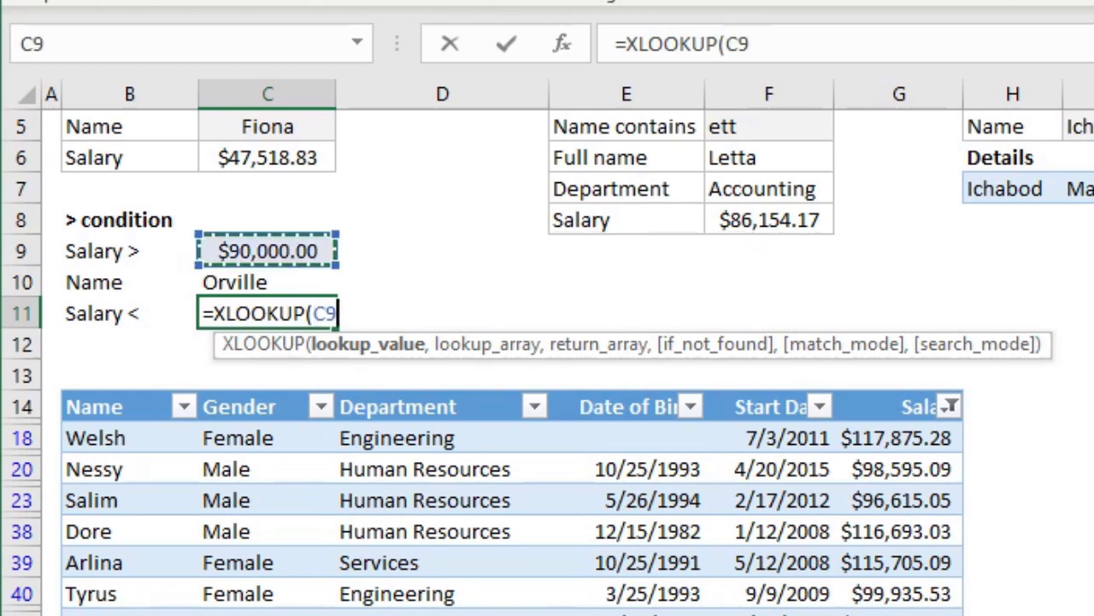
{"action": "type", "text": ",staff[s"}
{"action": "key", "text": "Tab"}
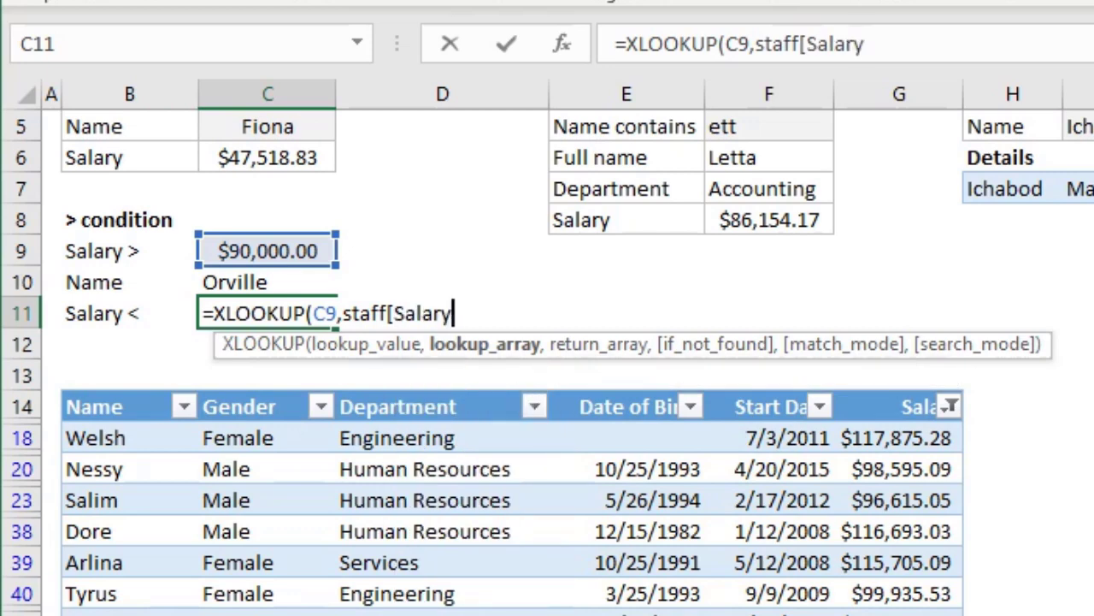
{"action": "type", "text": "], staff[n"}
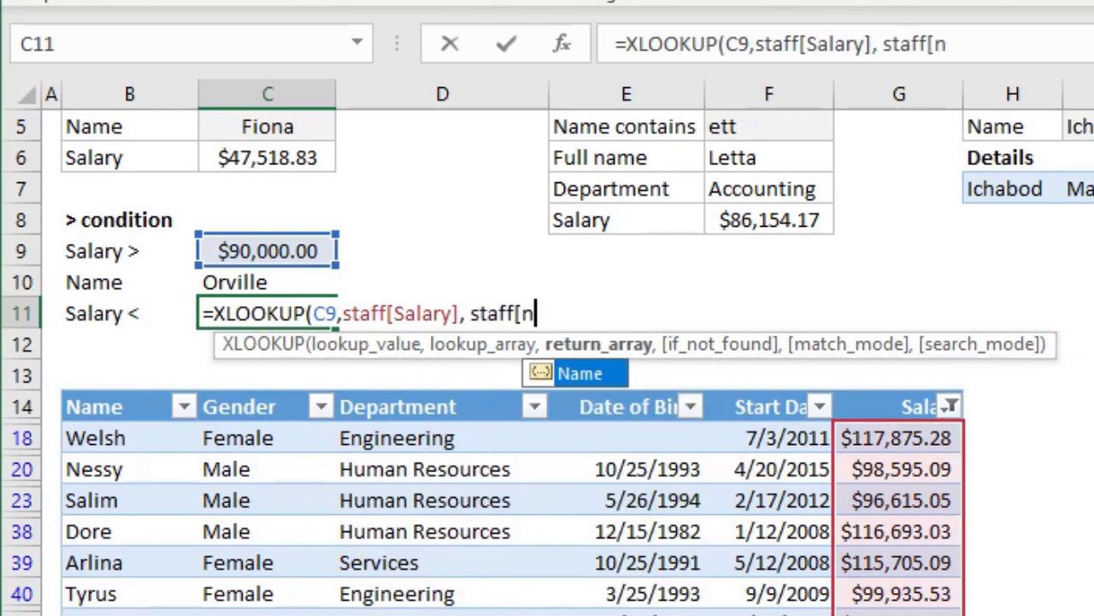
{"action": "key", "text": "Tab"}
{"action": "type", "text": "],,"}
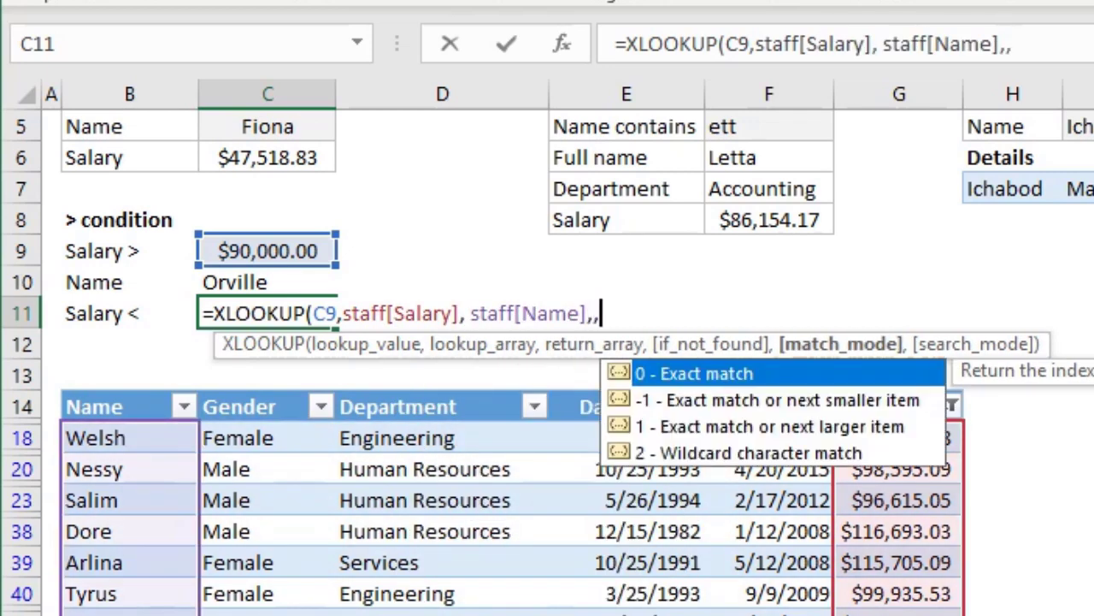
{"action": "key", "text": "Down"}
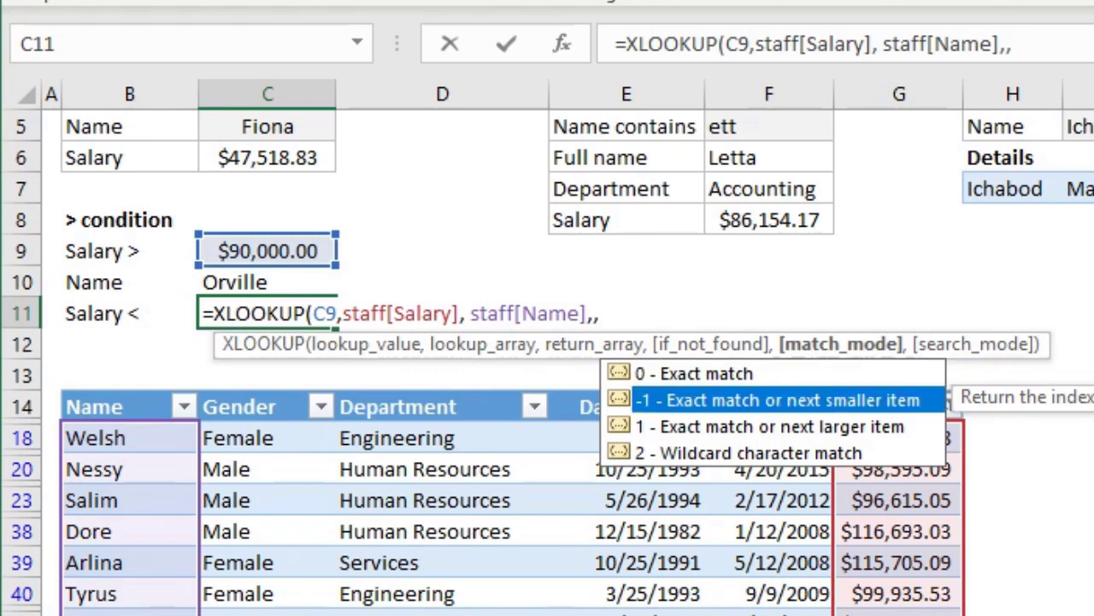
{"action": "type", "text": "-1)"}
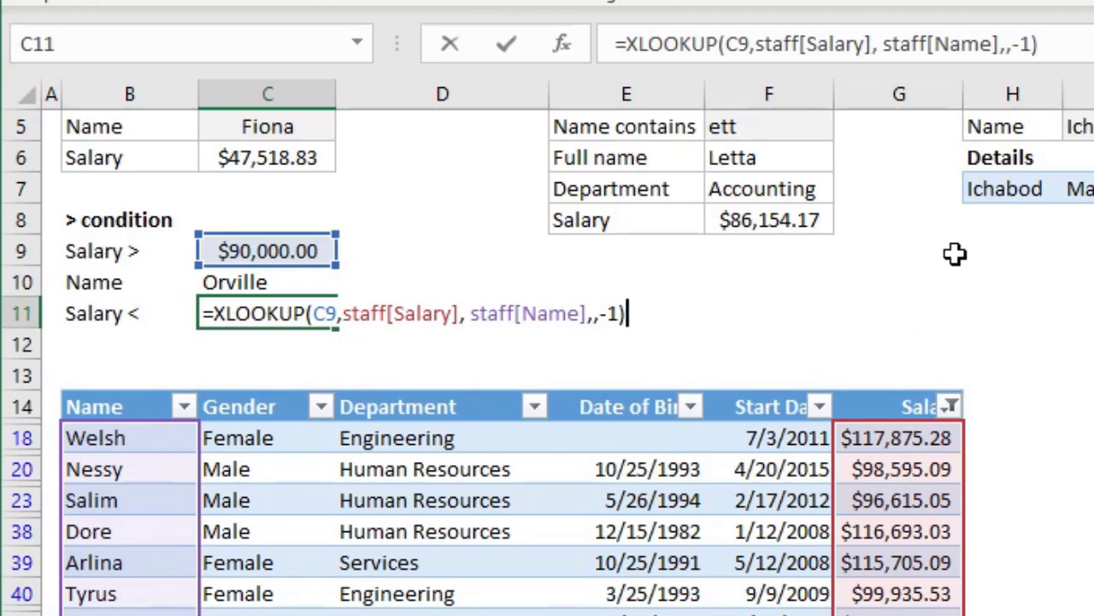
{"action": "key", "text": "Return"}
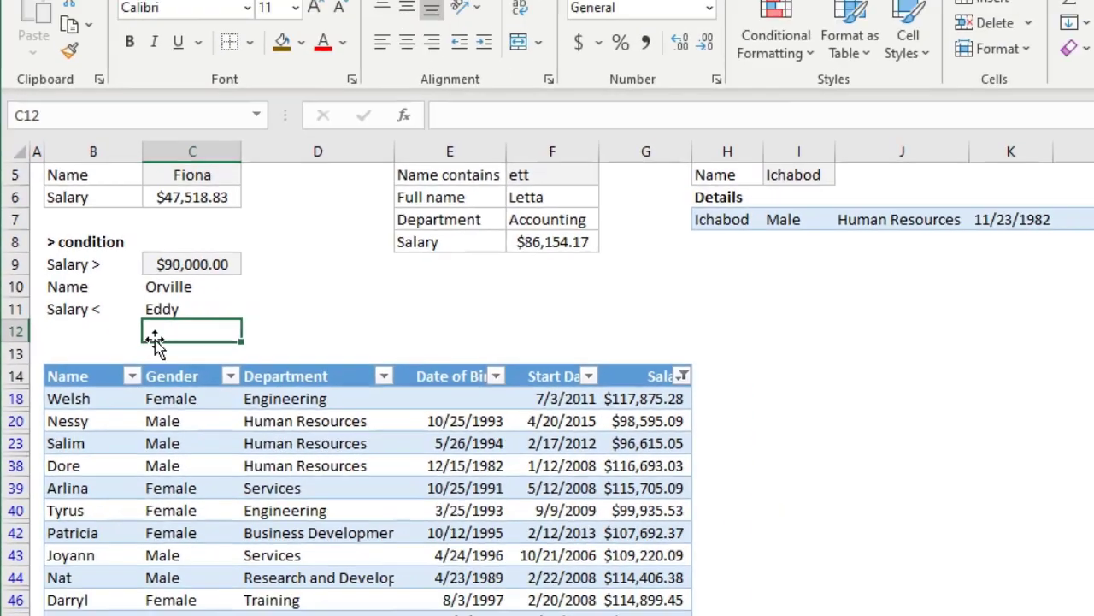
Filter the staff table's Salary column with an "is less than" condition to show salaries below the amount in C9.
{"action": "left_click", "coordinate": [231, 313]}
{"action": "left_click", "coordinate": [522, 359]}
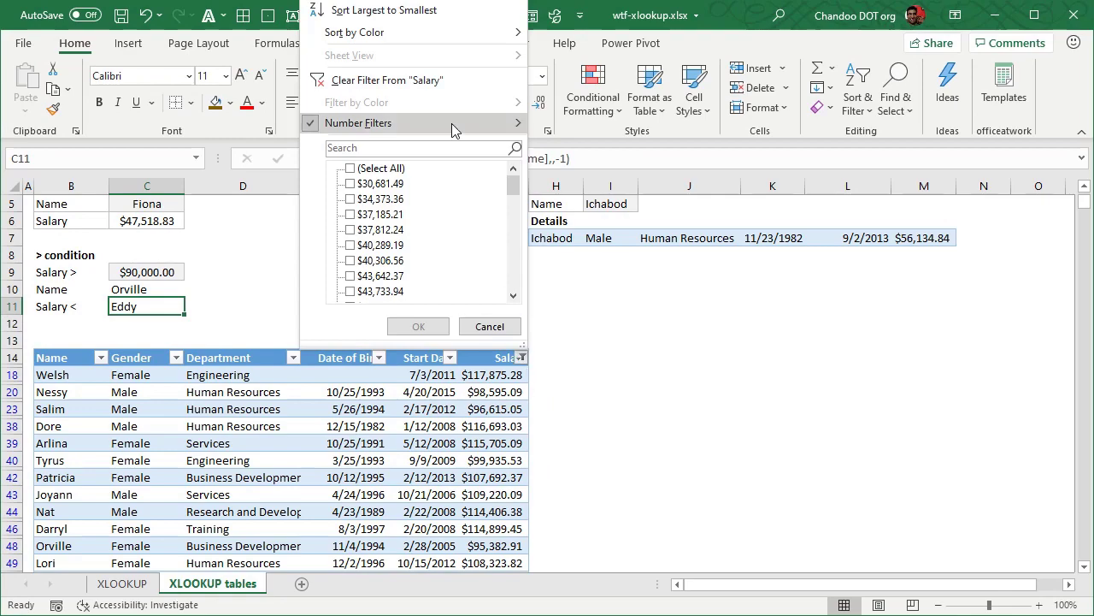
{"action": "mouse_move", "coordinate": [410, 122]}
{"action": "left_click", "coordinate": [637, 230]}
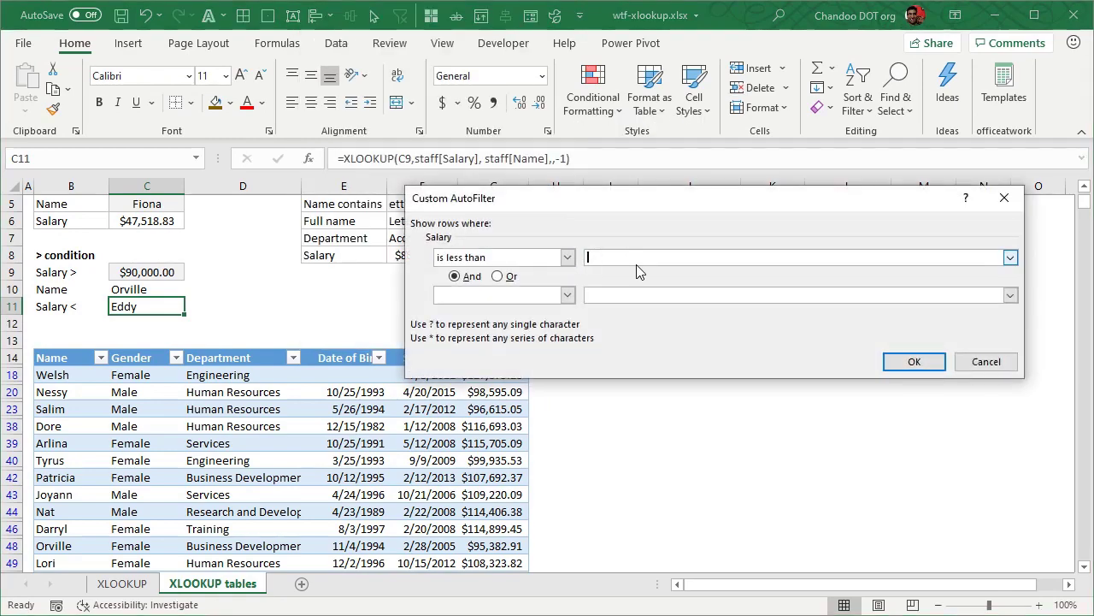
{"action": "key", "text": "Return"}
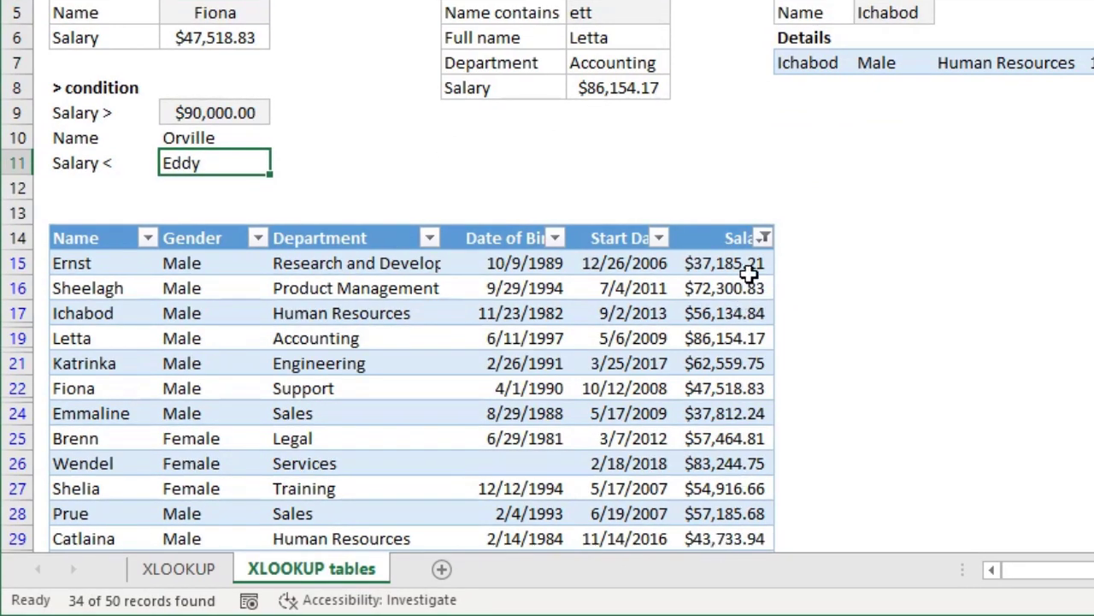
Sort the filtered staff rows by salary from largest to smallest and compare the first row with the name in C11.
{"action": "scroll", "coordinate": [749, 272], "scroll_direction": "down", "scroll_amount": 3}
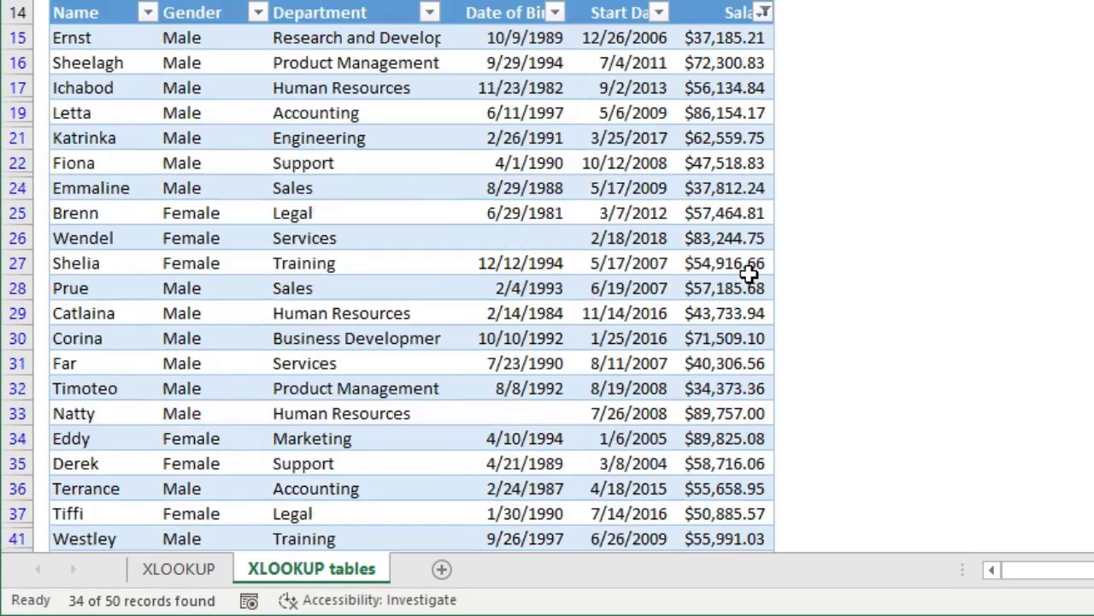
{"action": "scroll", "coordinate": [749, 270], "scroll_direction": "up", "scroll_amount": 4}
{"action": "left_click", "coordinate": [763, 314]}
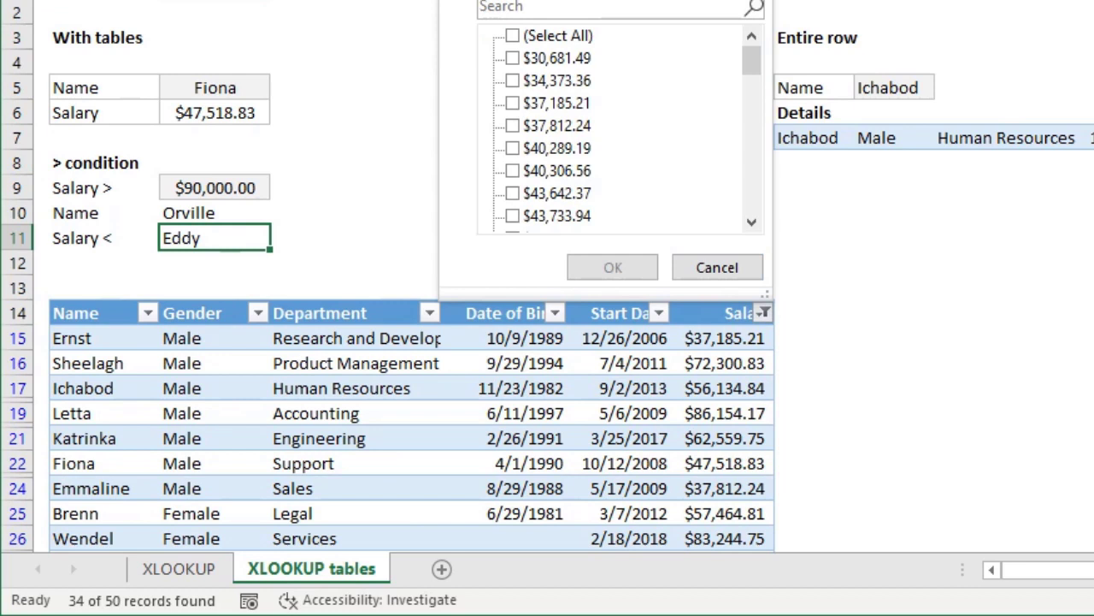
{"action": "left_click", "coordinate": [556, 0]}
{"action": "left_click_drag", "start_coordinate": [741, 339], "coordinate": [61, 336]}
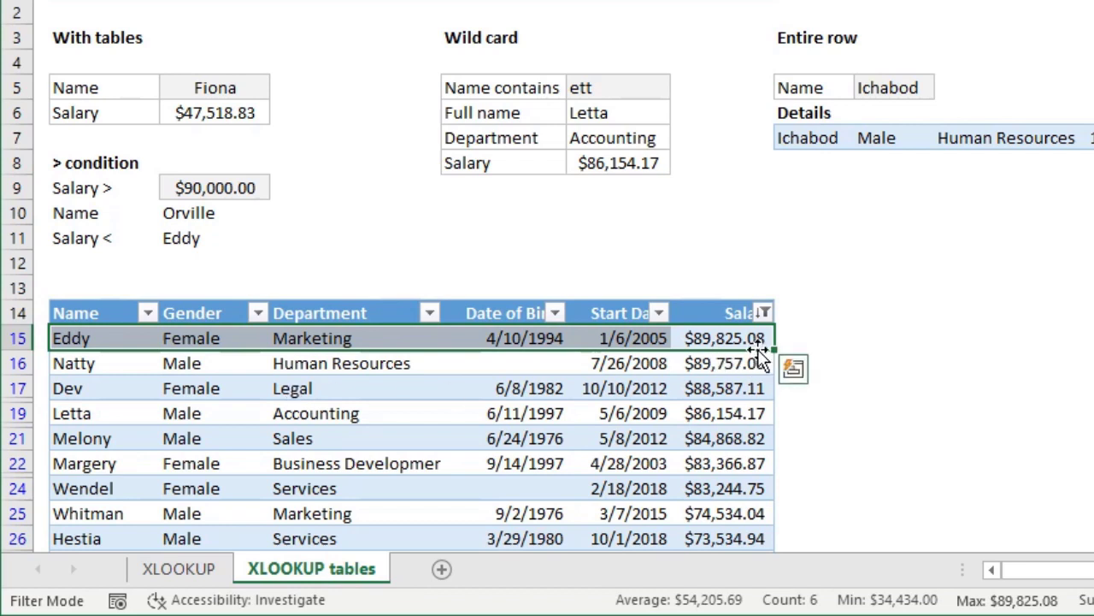
{"action": "left_click", "coordinate": [749, 333]}
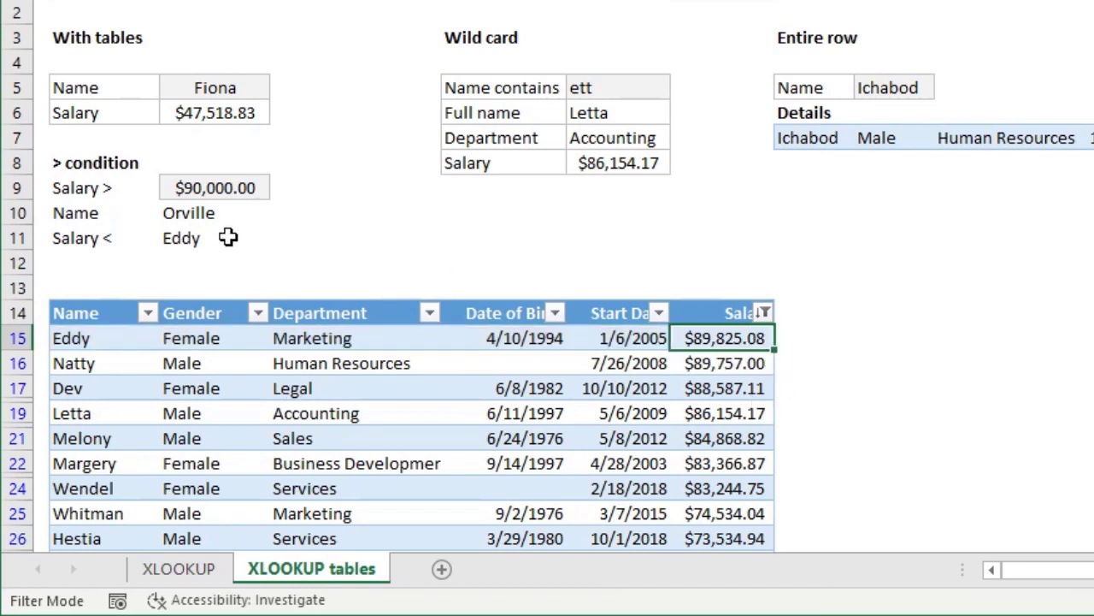
Undo the salary sort, clear the Salary filter from the staff table, and review C9:C11.
{"action": "key", "text": "ctrl+z"}
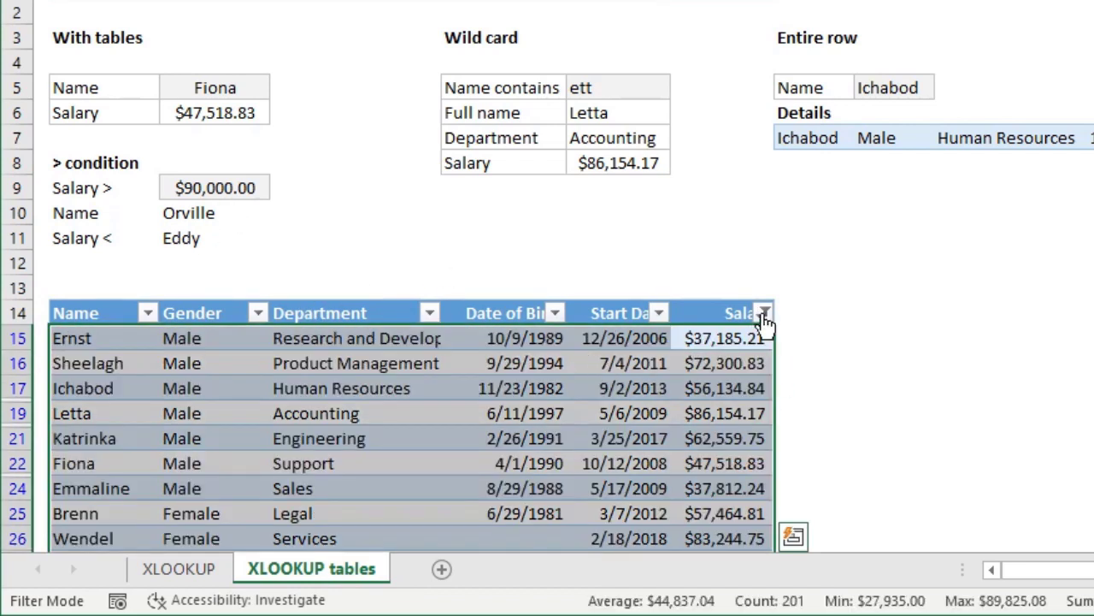
{"action": "left_click", "coordinate": [762, 313]}
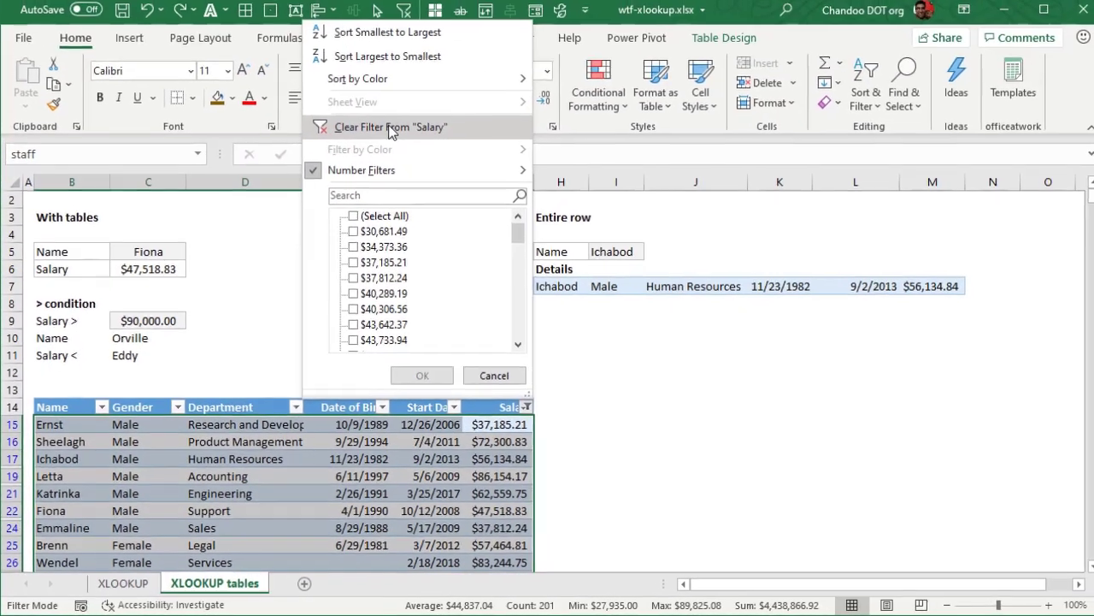
{"action": "left_click", "coordinate": [427, 128]}
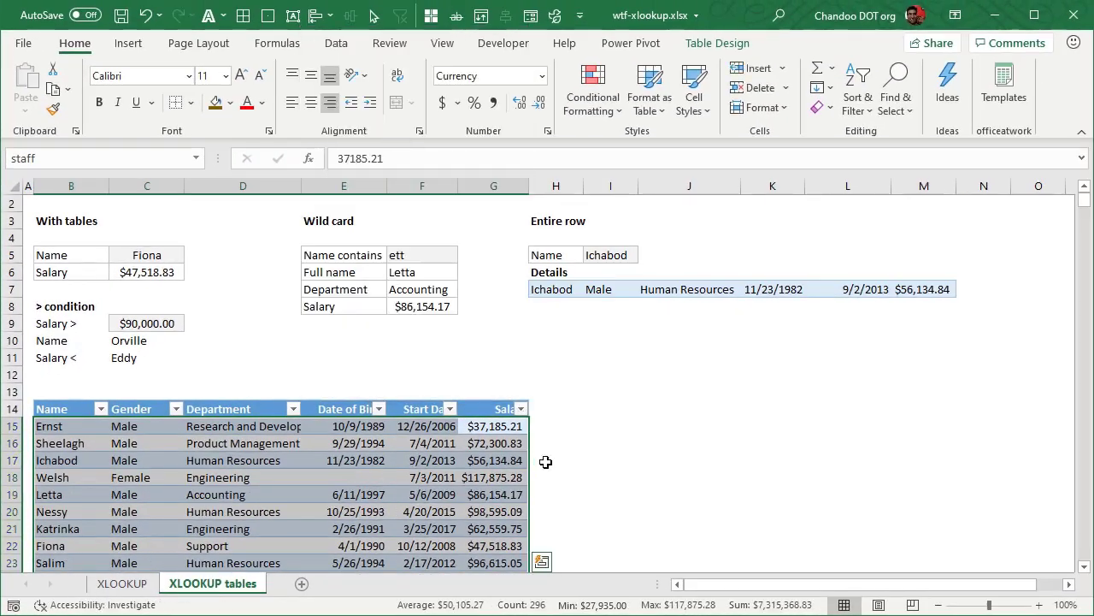
{"action": "left_click_drag", "start_coordinate": [146, 323], "coordinate": [141, 357]}
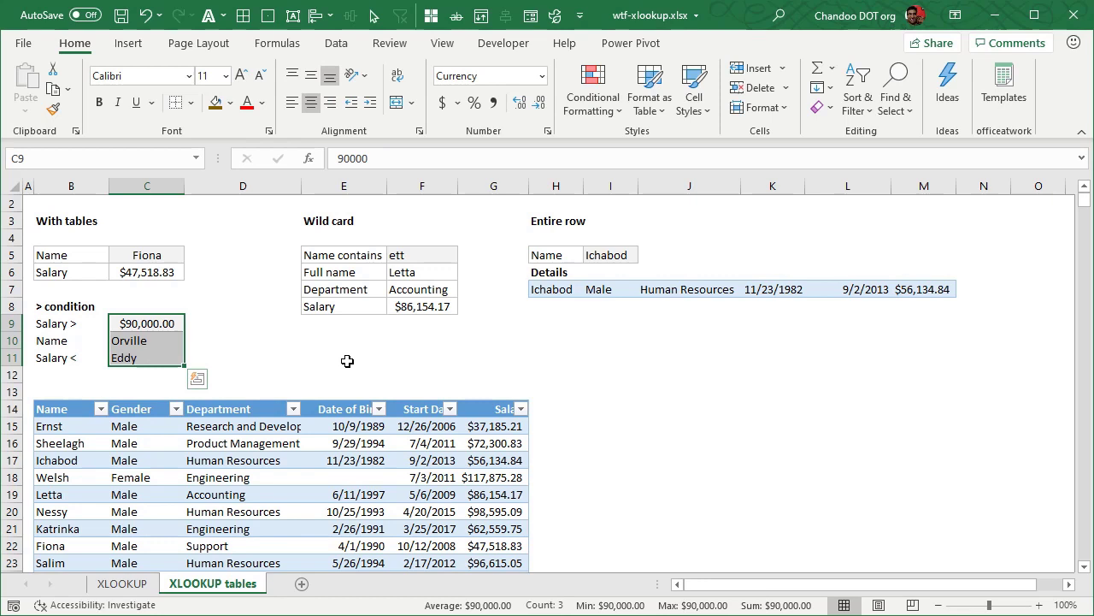
{"action": "left_click", "coordinate": [620, 386]}
Examine the wildcard example's search text in F5 and each argument of the XLOOKUP formula in F6.
{"action": "left_click", "coordinate": [454, 258]}
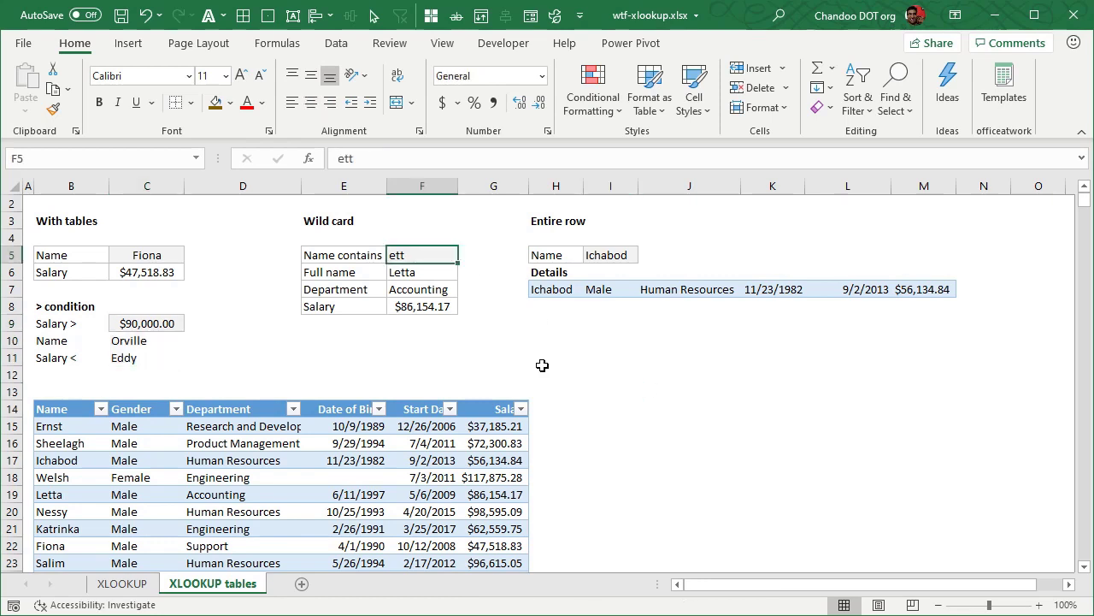
{"action": "scroll", "coordinate": [542, 366], "scroll_direction": "up", "scroll_amount": 1}
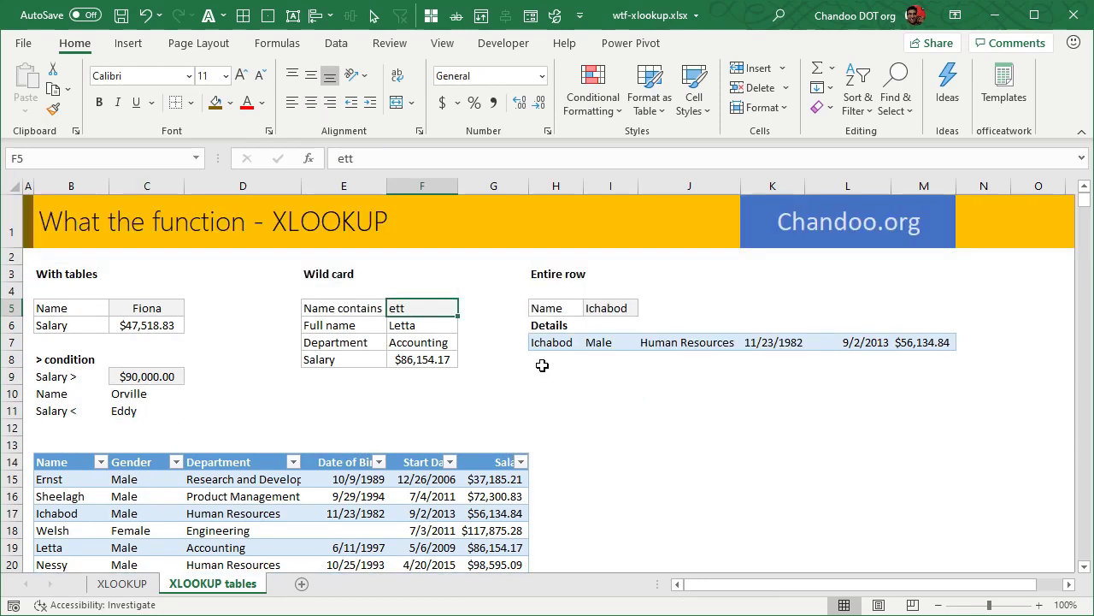
{"action": "left_click", "coordinate": [429, 330]}
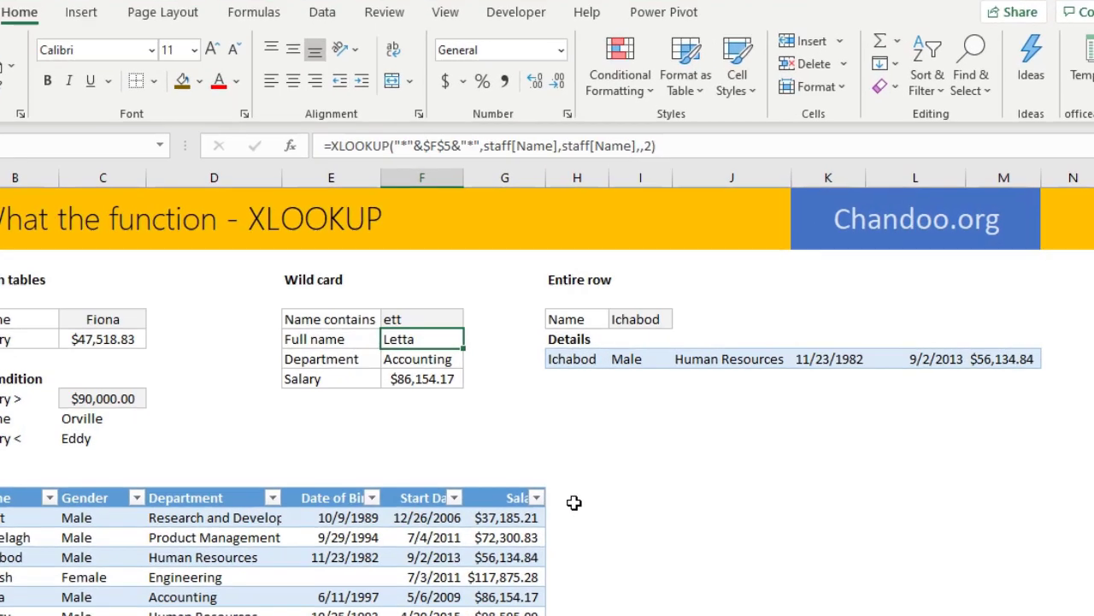
{"action": "key", "text": "F2"}
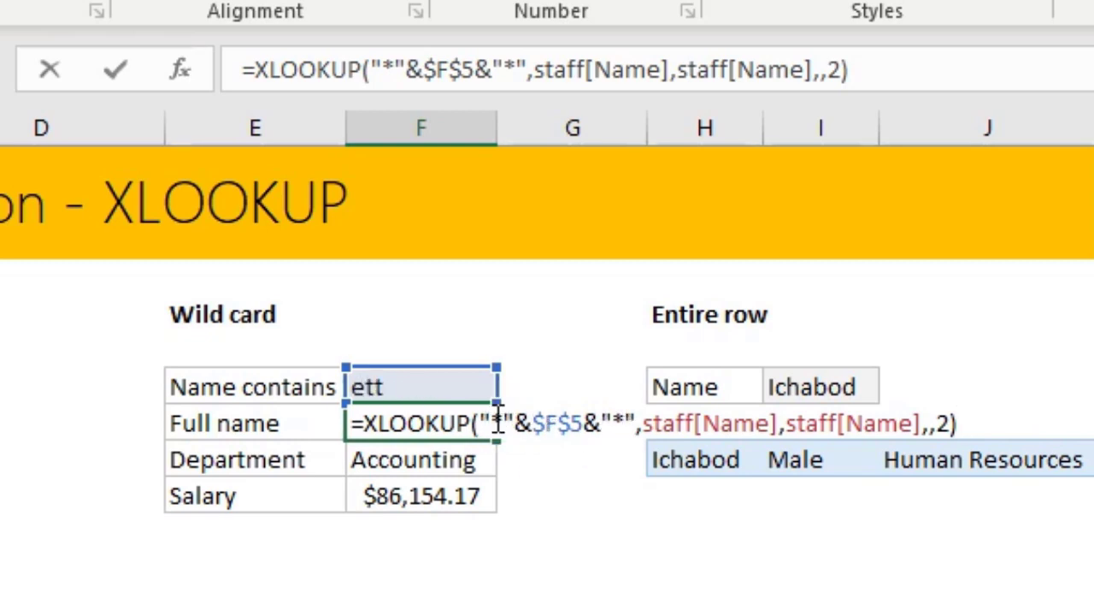
{"action": "left_click", "coordinate": [685, 422]}
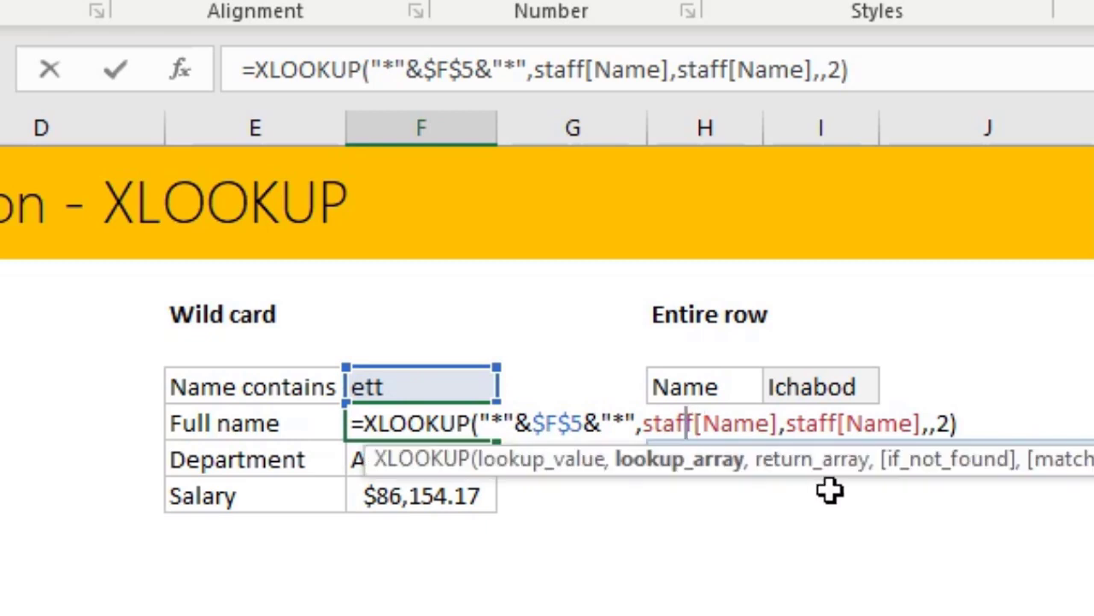
{"action": "left_click", "coordinate": [838, 423]}
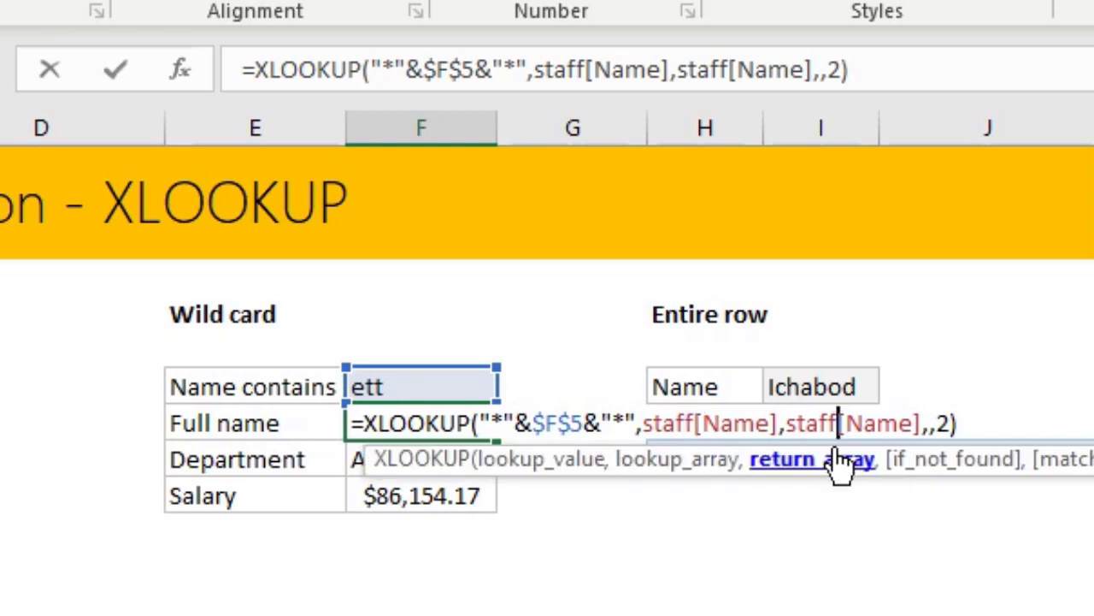
{"action": "left_click", "coordinate": [931, 422]}
{"action": "left_click", "coordinate": [938, 423]}
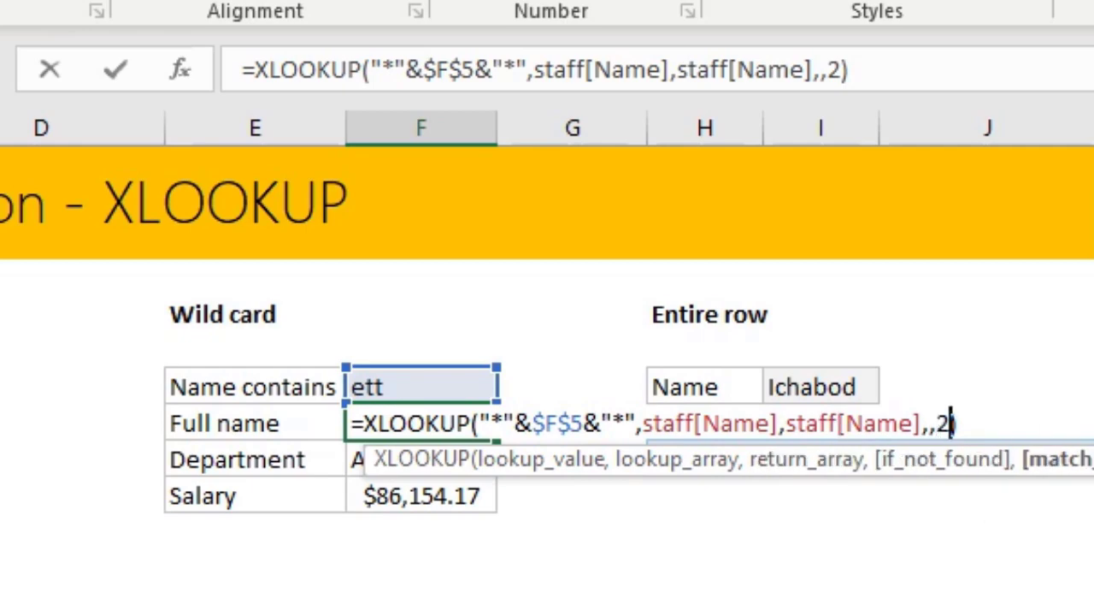
Re-enter the match mode of the XLOOKUP in F6 as 2 - Wildcard character match.
{"action": "key", "text": "BackSpace"}
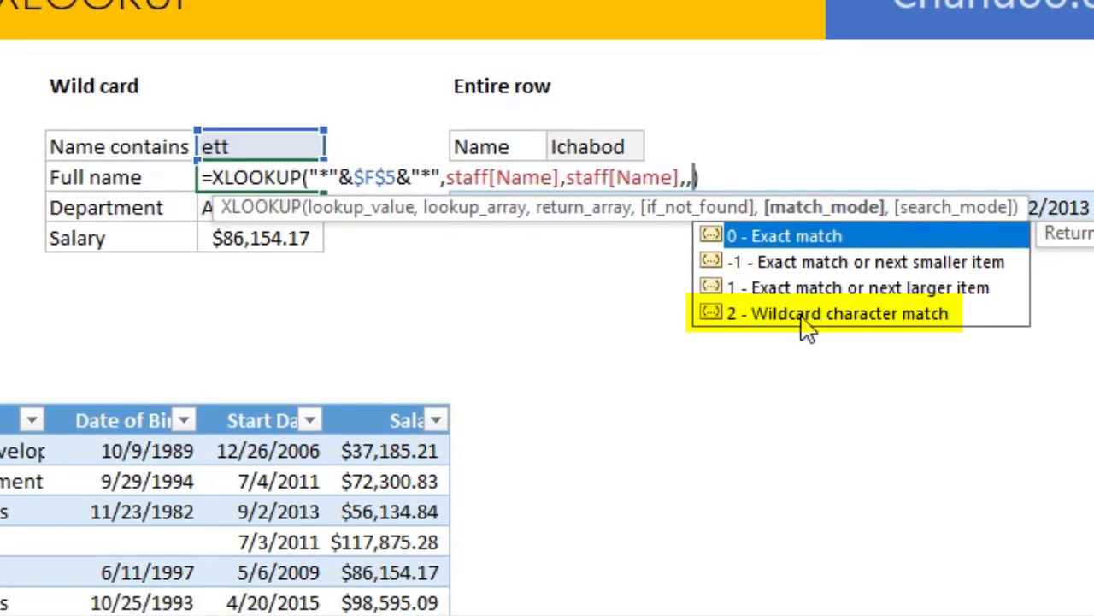
{"action": "left_click", "coordinate": [803, 317]}
{"action": "double_click", "coordinate": [803, 313]}
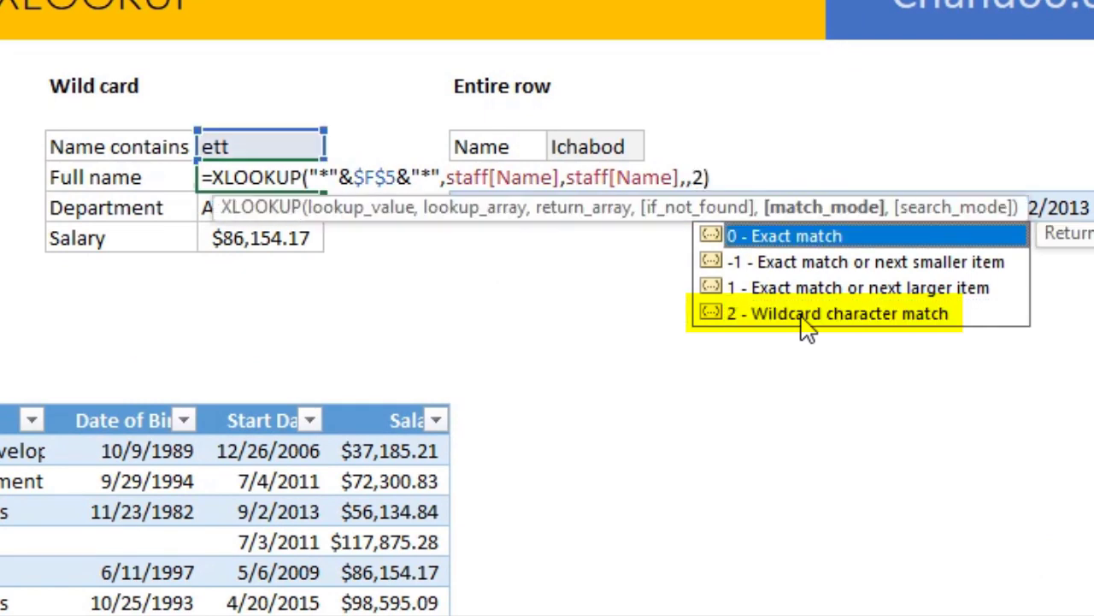
{"action": "key", "text": "Return"}
{"action": "left_click", "coordinate": [256, 176]}
Inspect the wildcard XLOOKUP formulas that return the department in F7 and the salary in F8, leaving them unedited.
{"action": "left_click", "coordinate": [305, 215]}
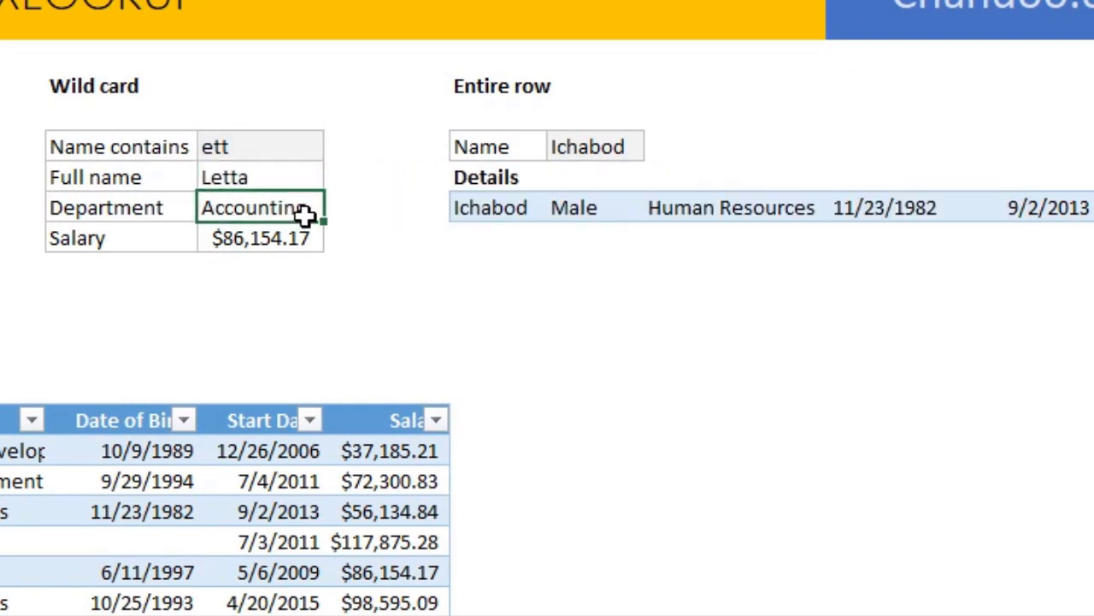
{"action": "key", "text": "F2"}
{"action": "key", "text": "Escape"}
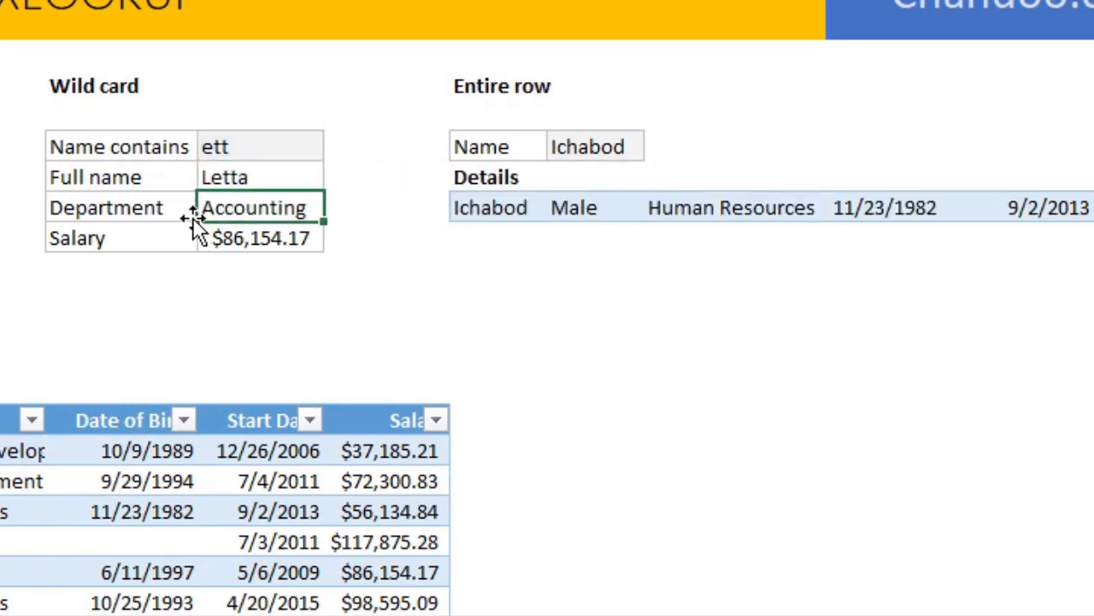
{"action": "left_click", "coordinate": [288, 237]}
{"action": "key", "text": "F2"}
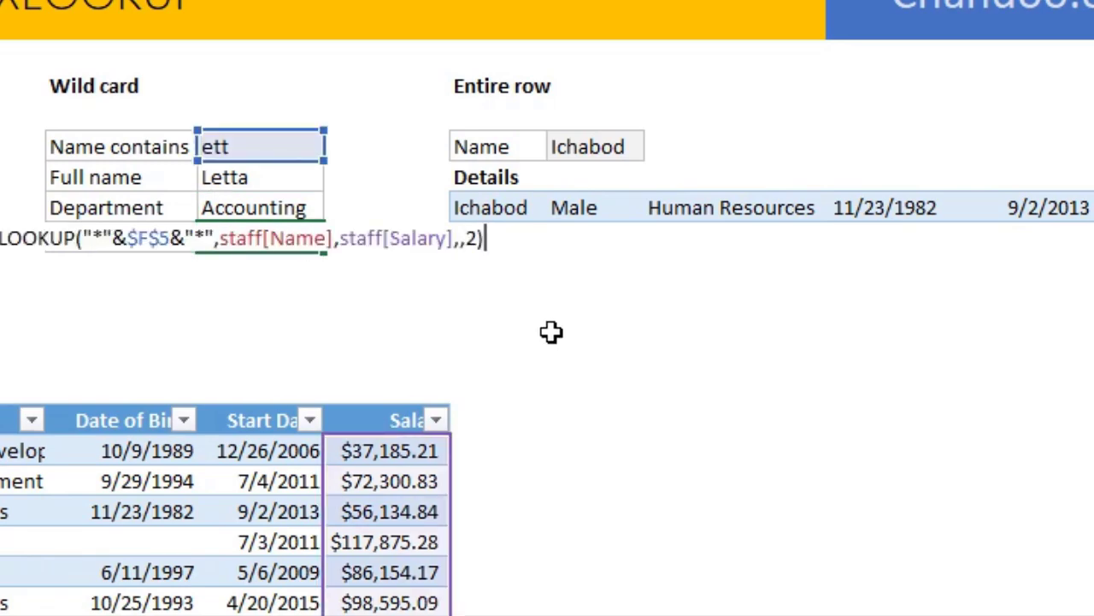
{"action": "key", "text": "Escape"}
{"action": "left_click", "coordinate": [821, 297]}
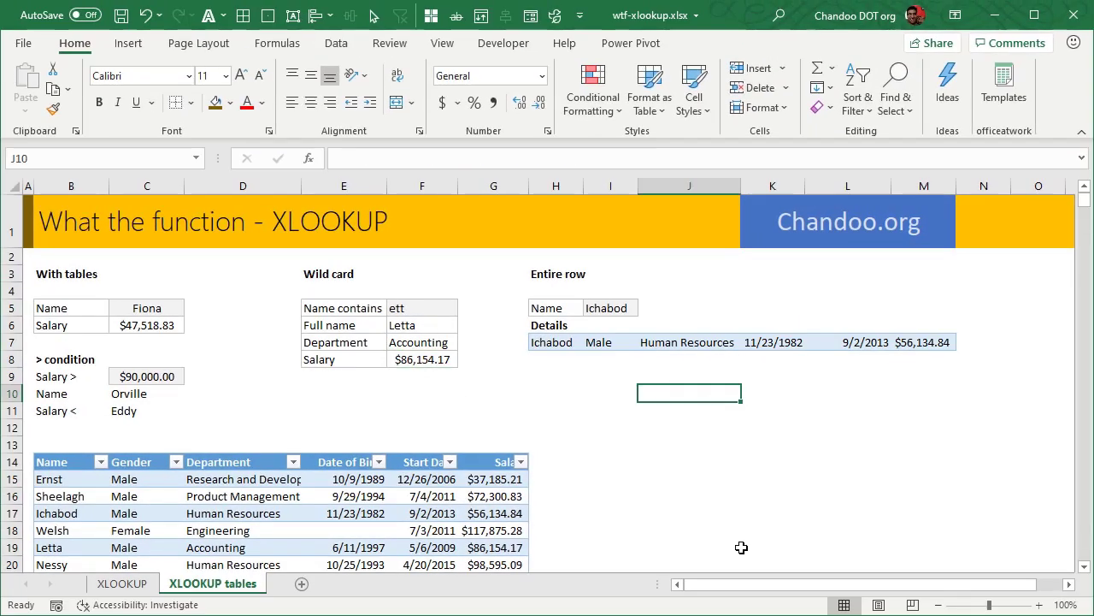
Look over the Entire row example, covering the lookup name in I5 and the details in H7:M7.
{"action": "left_click_drag", "start_coordinate": [992, 586], "coordinate": [1069, 590]}
{"action": "left_click", "coordinate": [440, 307]}
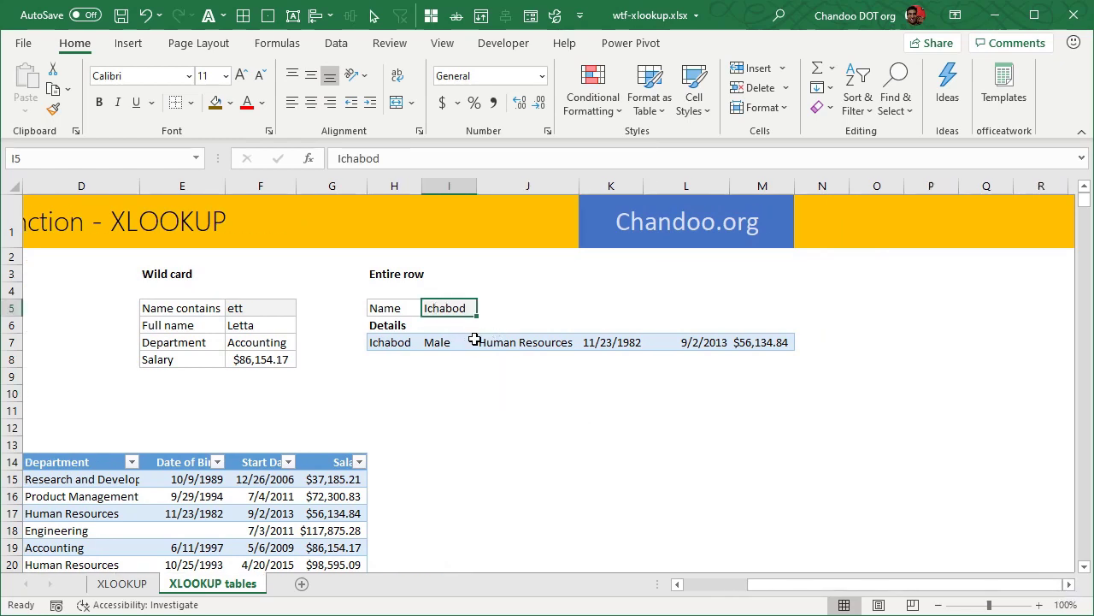
{"action": "left_click_drag", "start_coordinate": [384, 346], "coordinate": [782, 342]}
{"action": "left_click", "coordinate": [721, 431]}
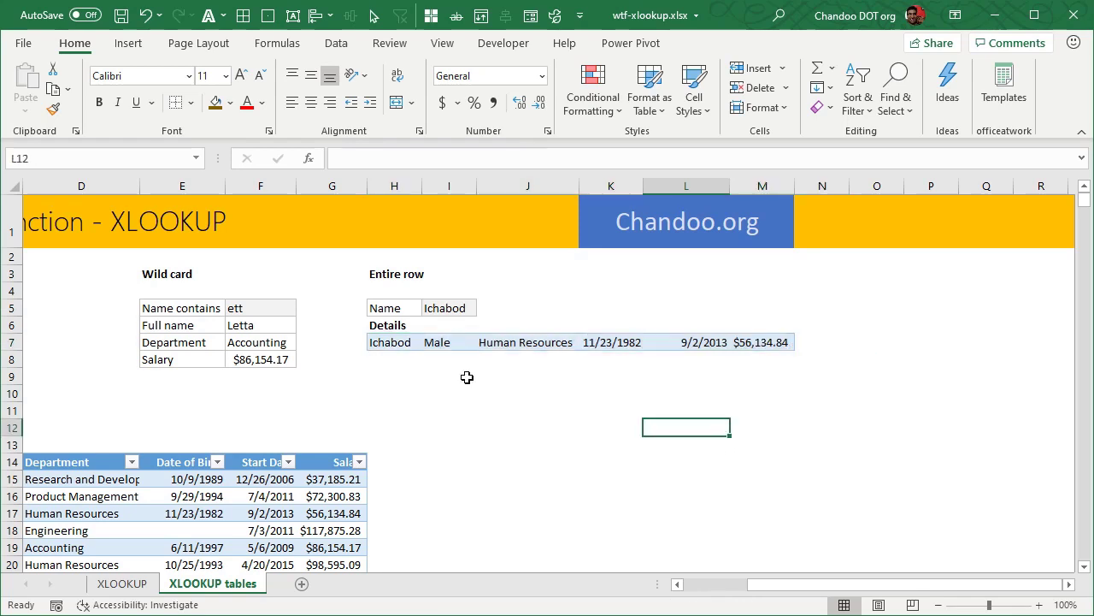
Enter an XLOOKUP in H10 that finds the name from I5, written as literal text, in staff[Name] and returns the whole staff row.
{"action": "left_click", "coordinate": [473, 313]}
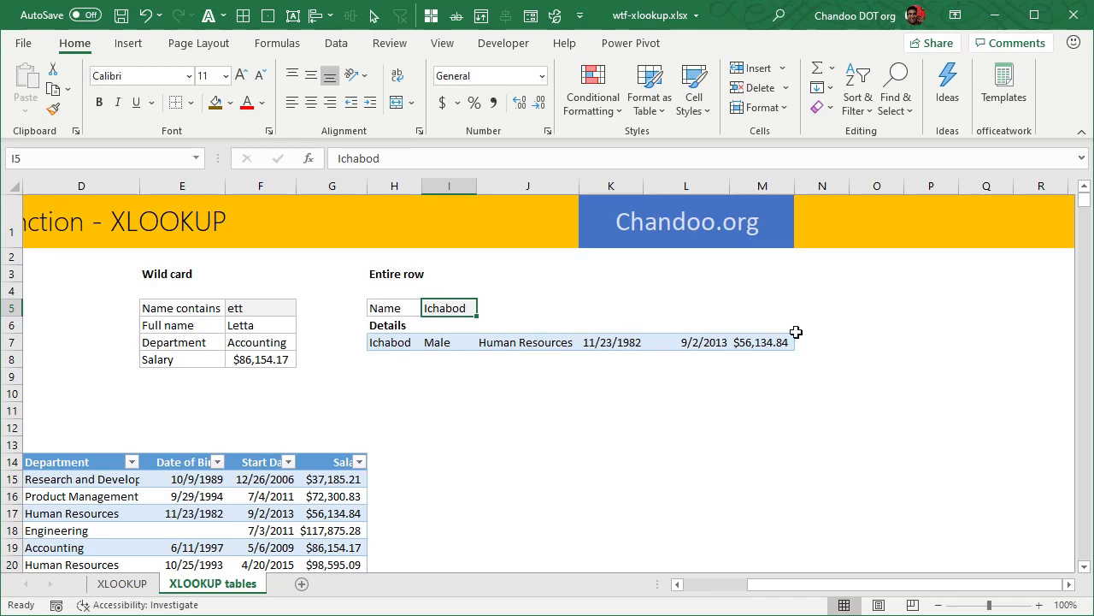
{"action": "left_click", "coordinate": [382, 386]}
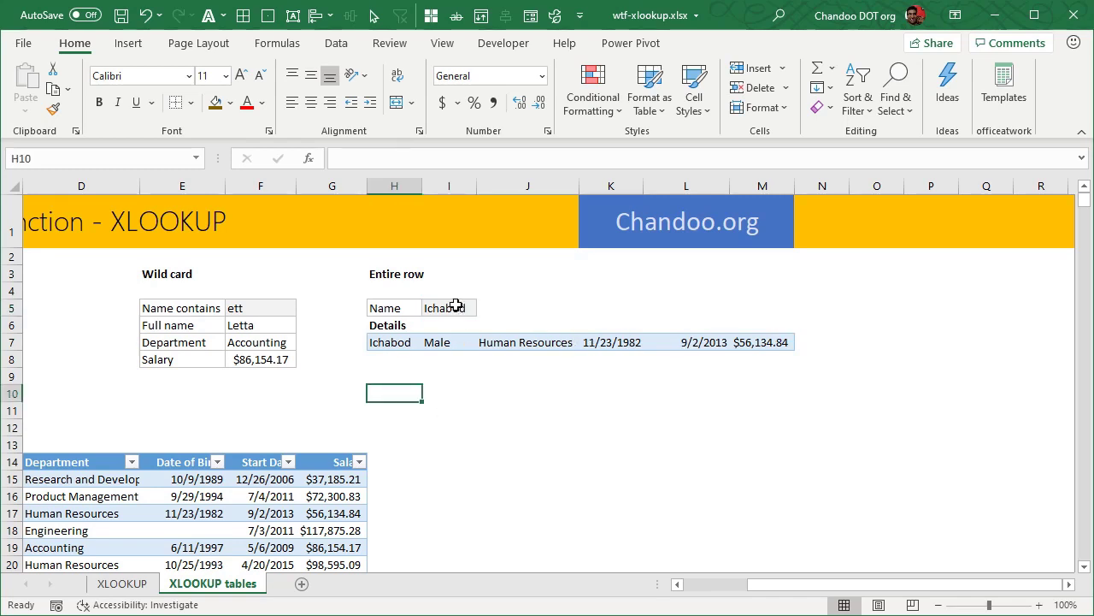
{"action": "left_click", "coordinate": [455, 307]}
{"action": "left_click", "coordinate": [383, 387]}
{"action": "type", "text": "=xl"}
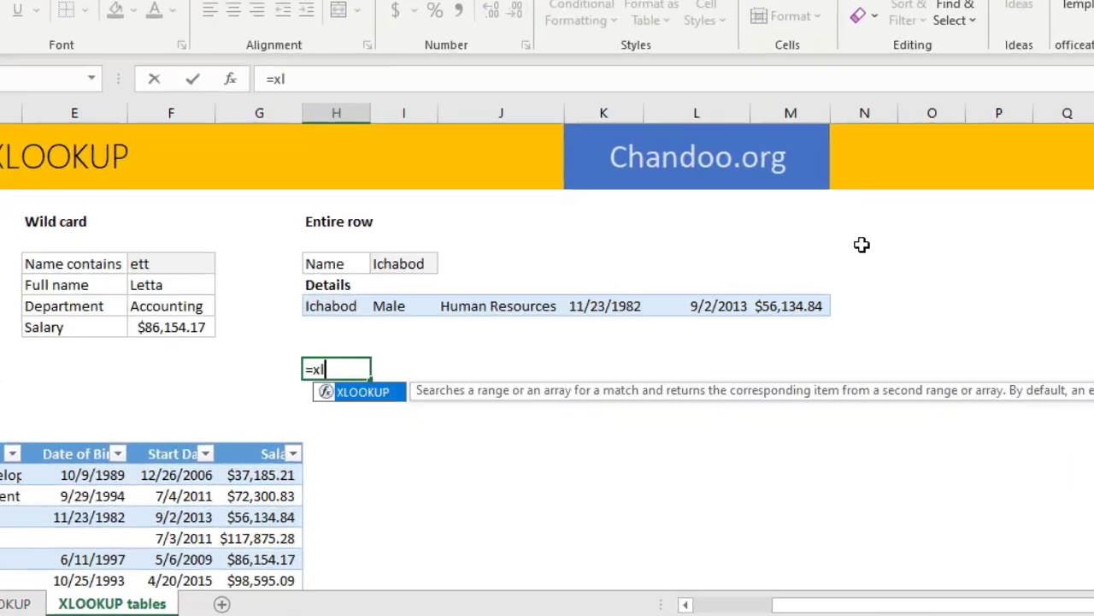
{"action": "key", "text": "Tab"}
{"action": "type", "text": "\"Ica"}
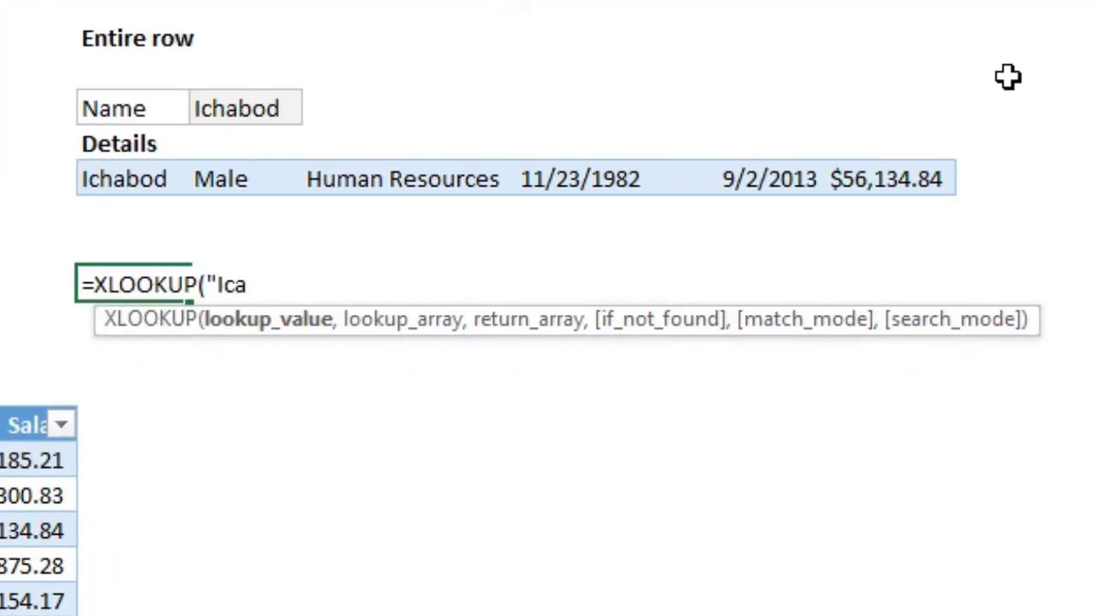
{"action": "key", "text": "BackSpace"}
{"action": "type", "text": "habod\","}
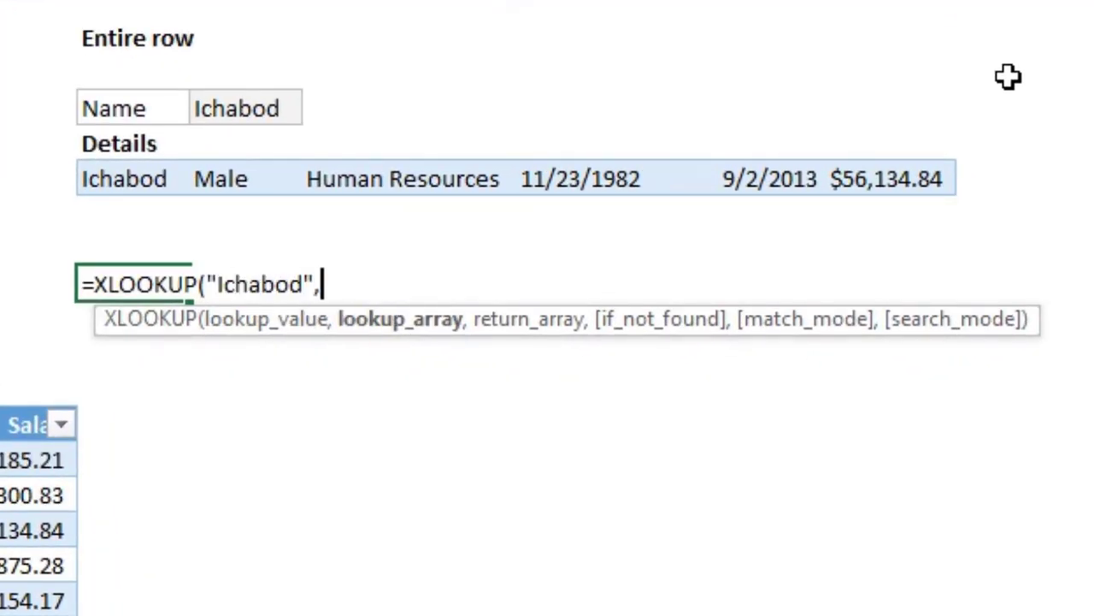
{"action": "type", "text": " staff[n"}
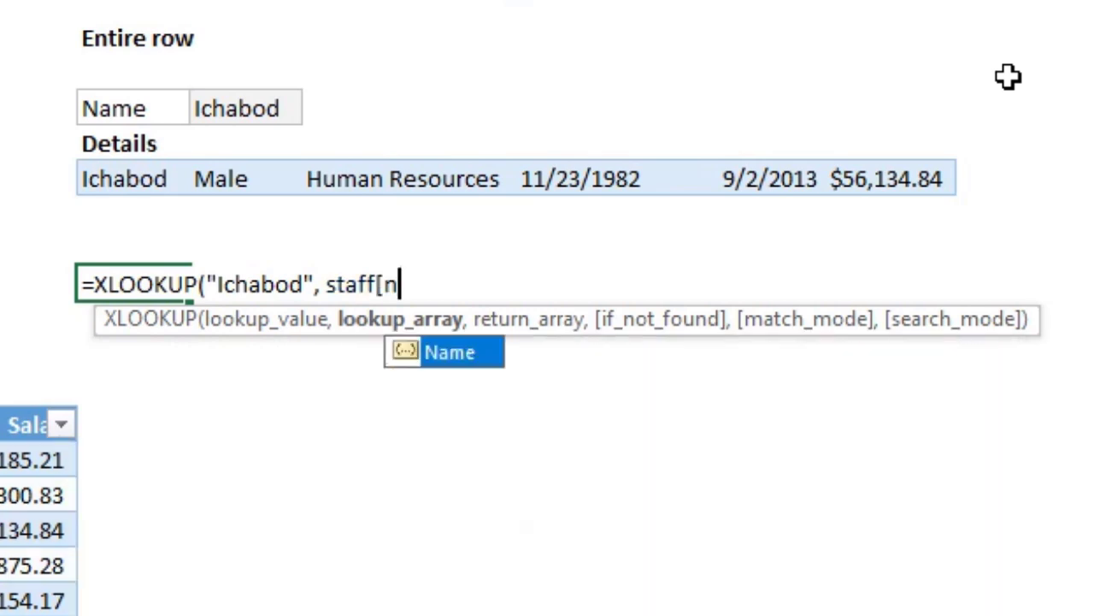
{"action": "key", "text": "Tab"}
{"action": "type", "text": "],"}
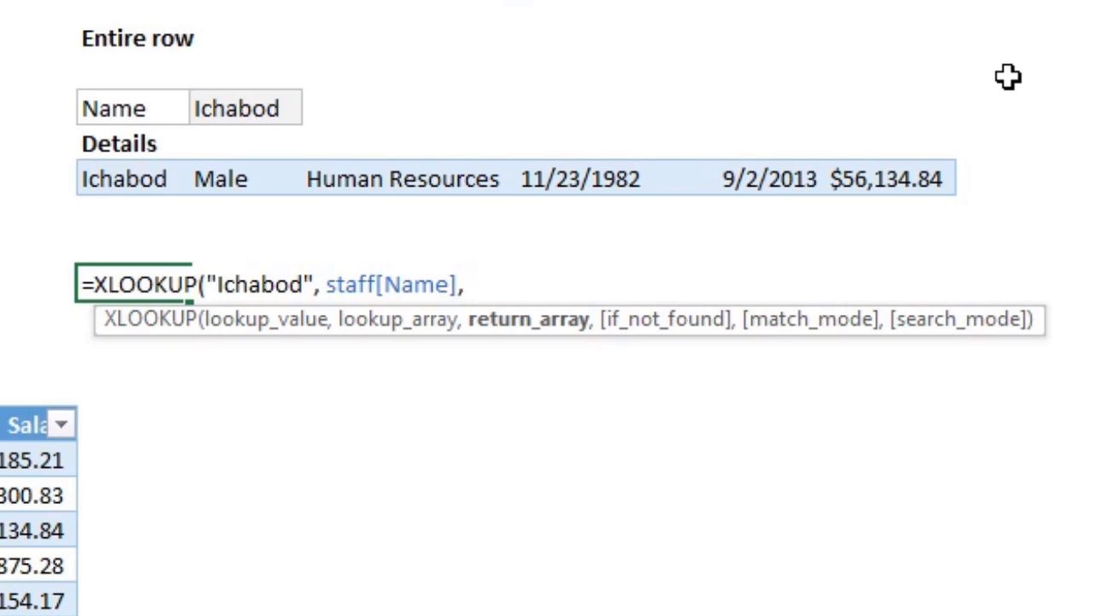
{"action": "type", "text": "staff"}
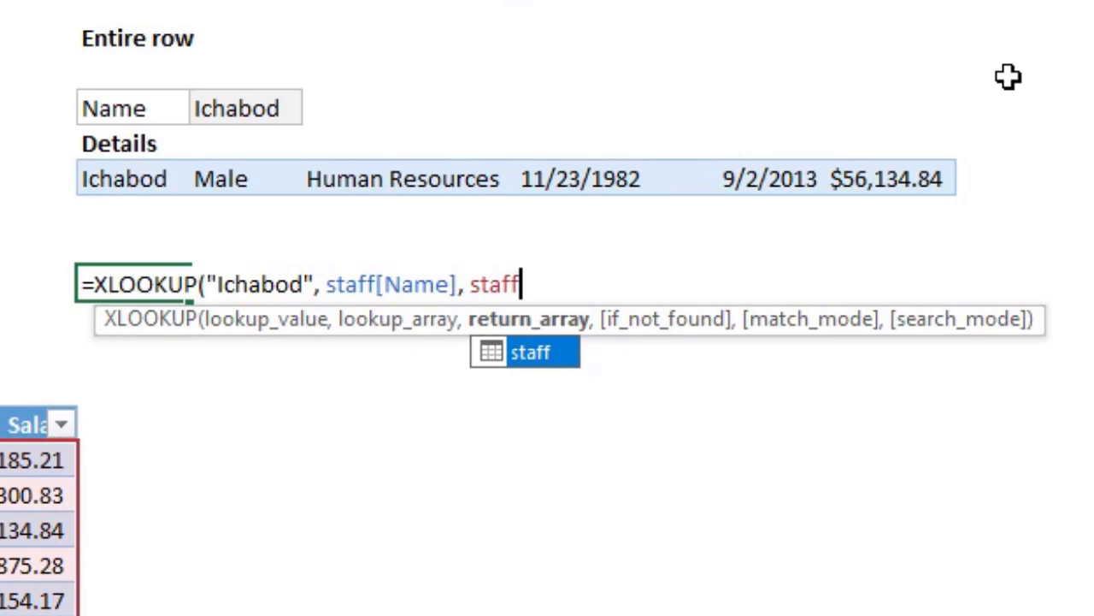
{"action": "key", "text": "Return"}
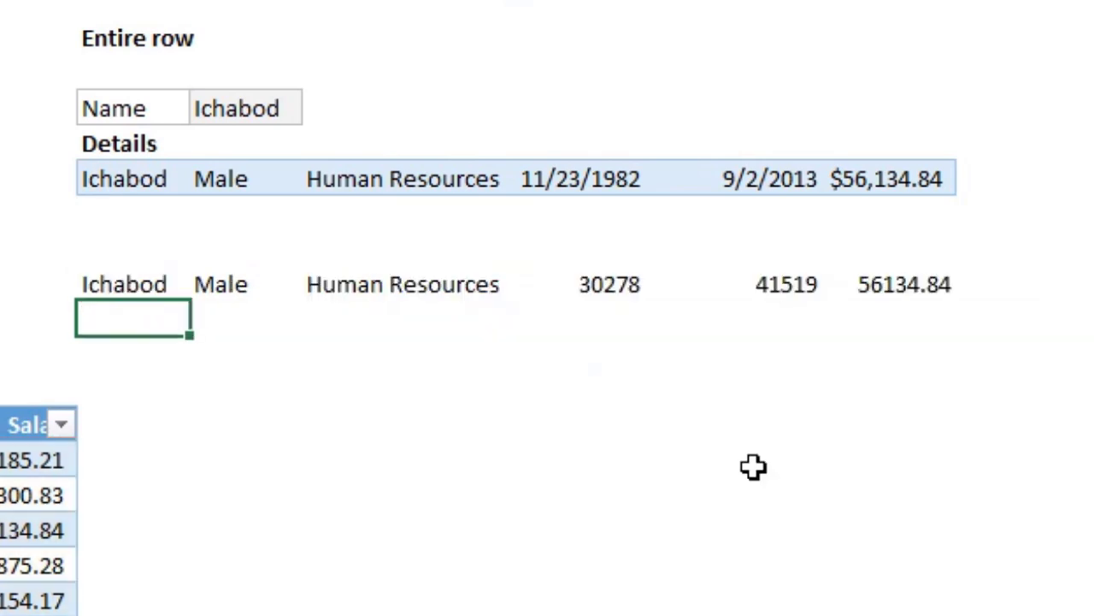
Inspect the spilled XLOOKUP row in H10:M10, including the number formatting of its date and salary cells.
{"action": "left_click_drag", "start_coordinate": [137, 291], "coordinate": [974, 276]}
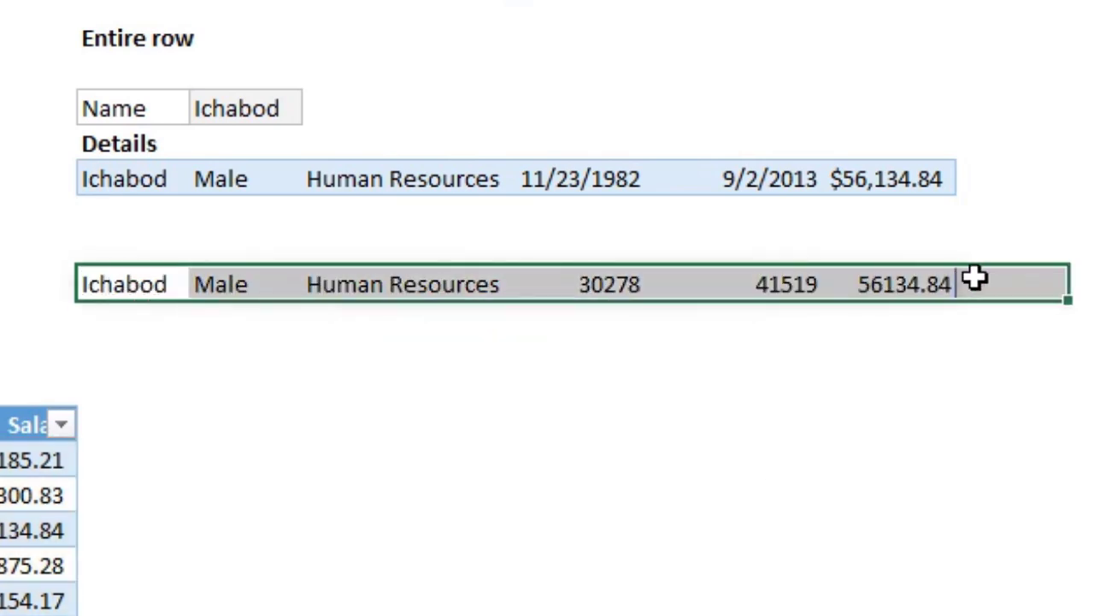
{"action": "left_click", "coordinate": [635, 452]}
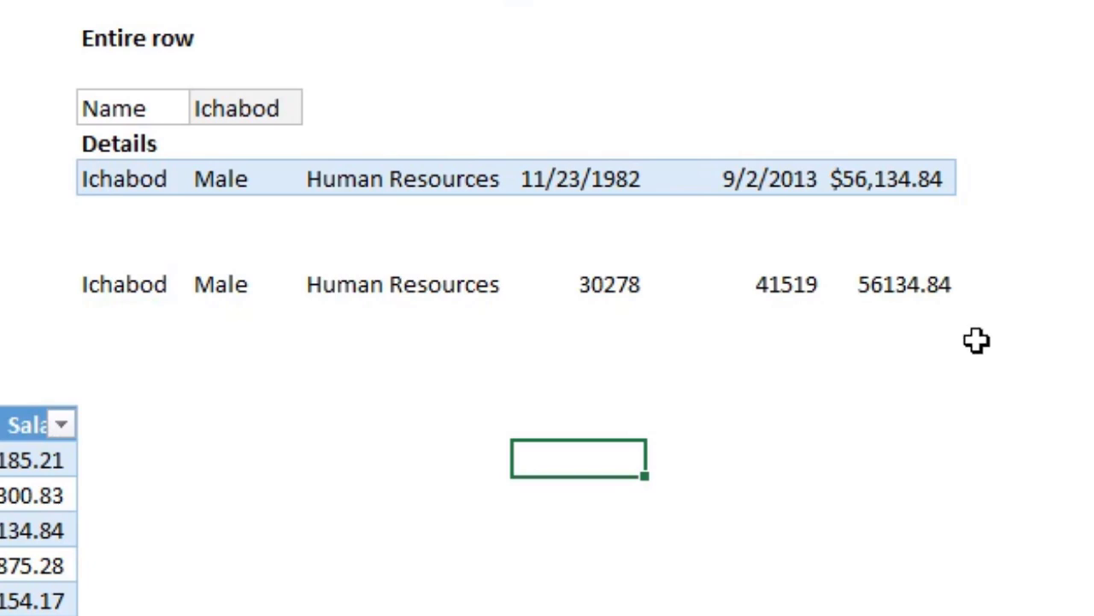
{"action": "left_click", "coordinate": [613, 273]}
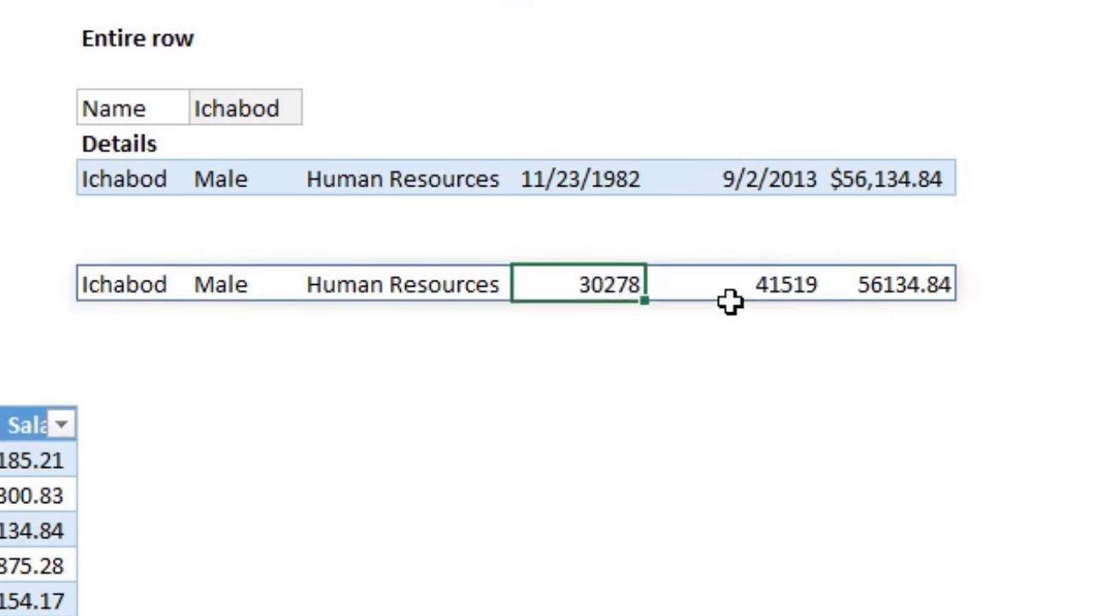
{"action": "left_click", "coordinate": [771, 285]}
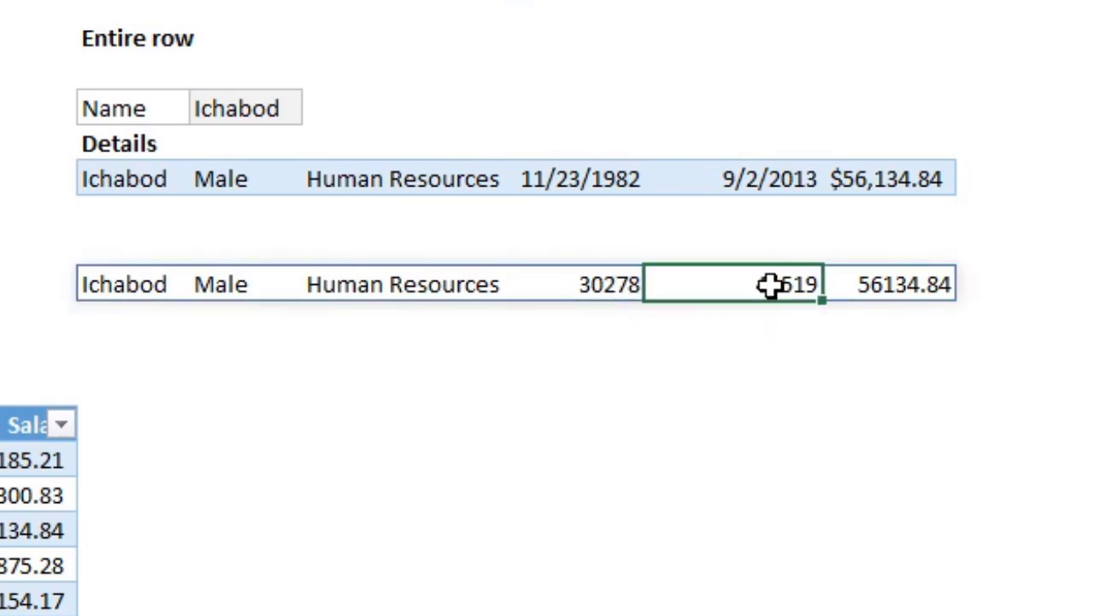
{"action": "left_click", "coordinate": [599, 285]}
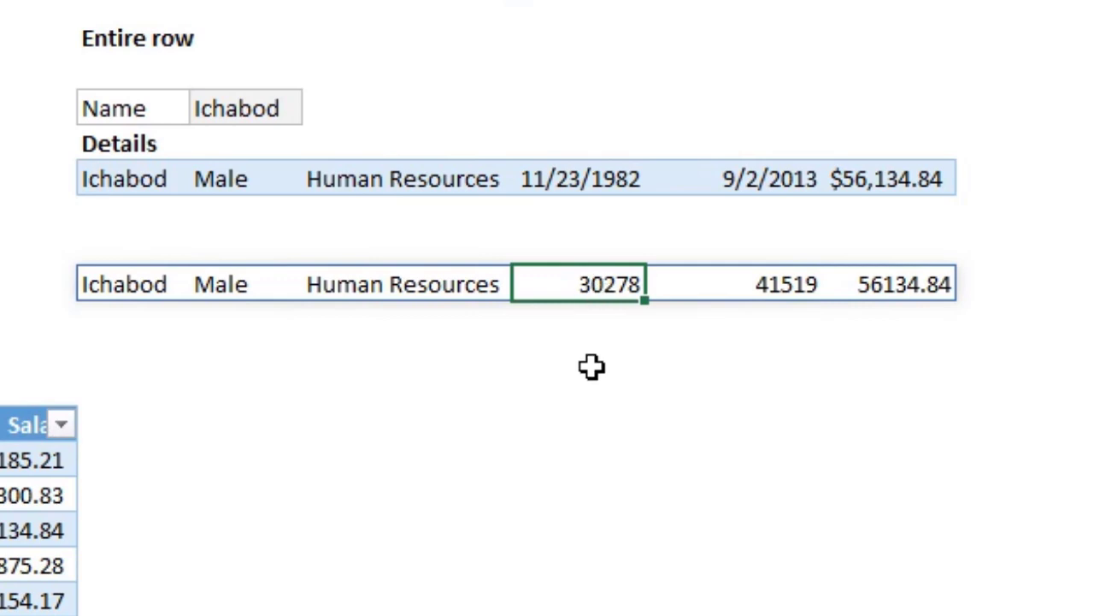
{"action": "left_click", "coordinate": [932, 290]}
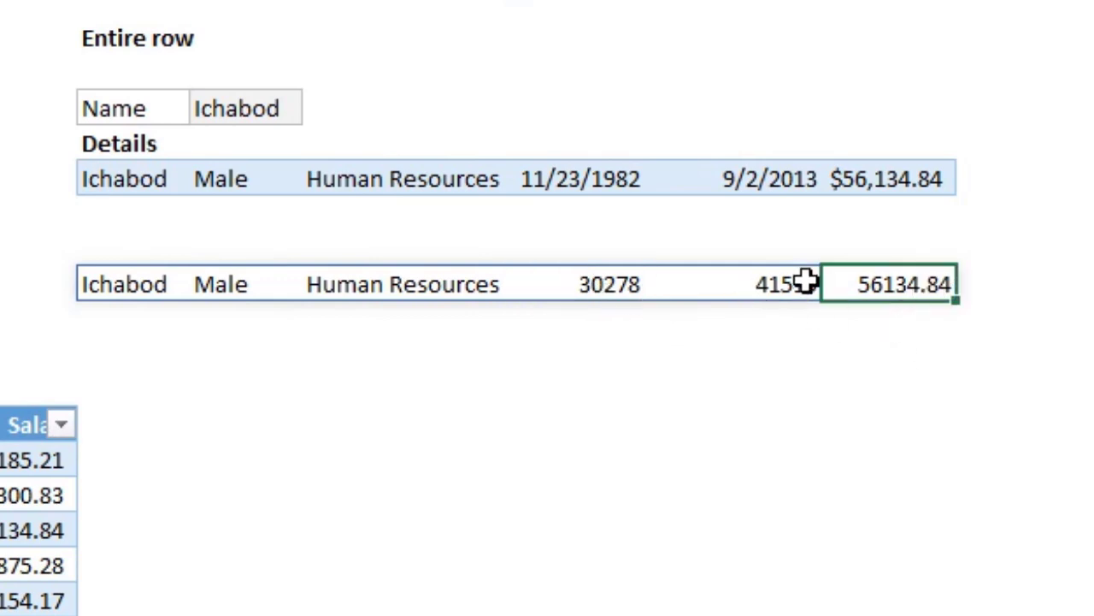
{"action": "left_click_drag", "start_coordinate": [115, 286], "coordinate": [895, 284]}
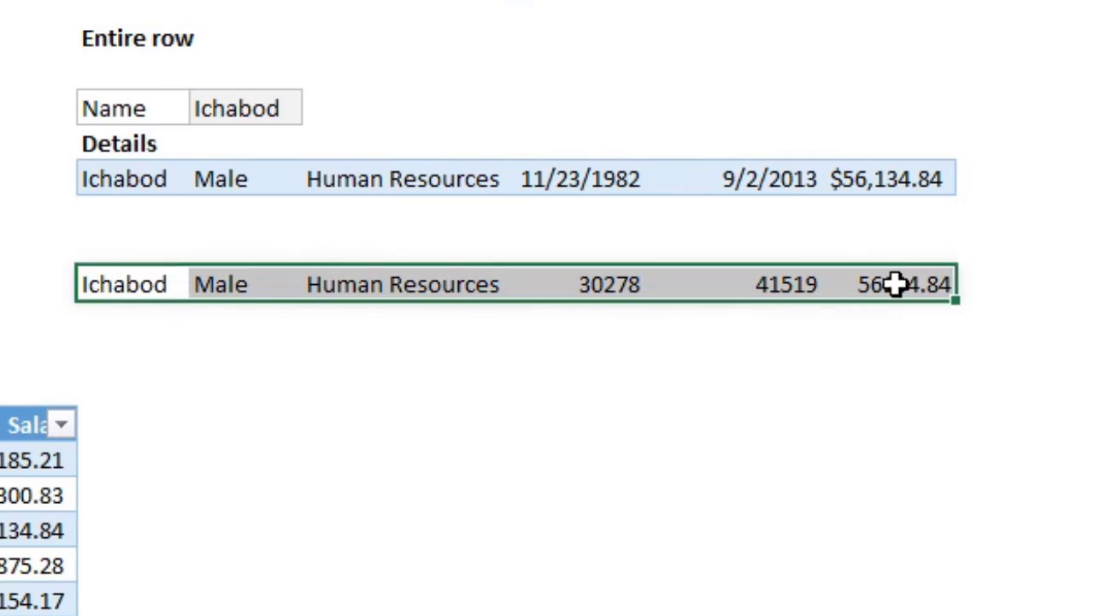
{"action": "left_click", "coordinate": [844, 422]}
{"action": "left_click", "coordinate": [101, 284]}
{"action": "key", "text": "ctrl+shift+Right"}
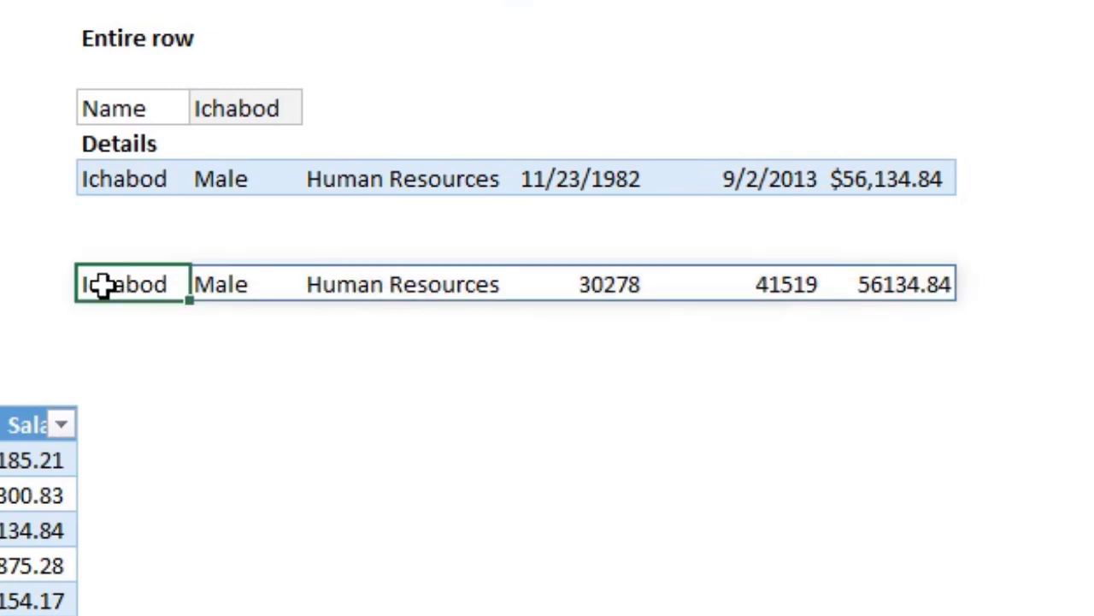
{"action": "left_click", "coordinate": [628, 282]}
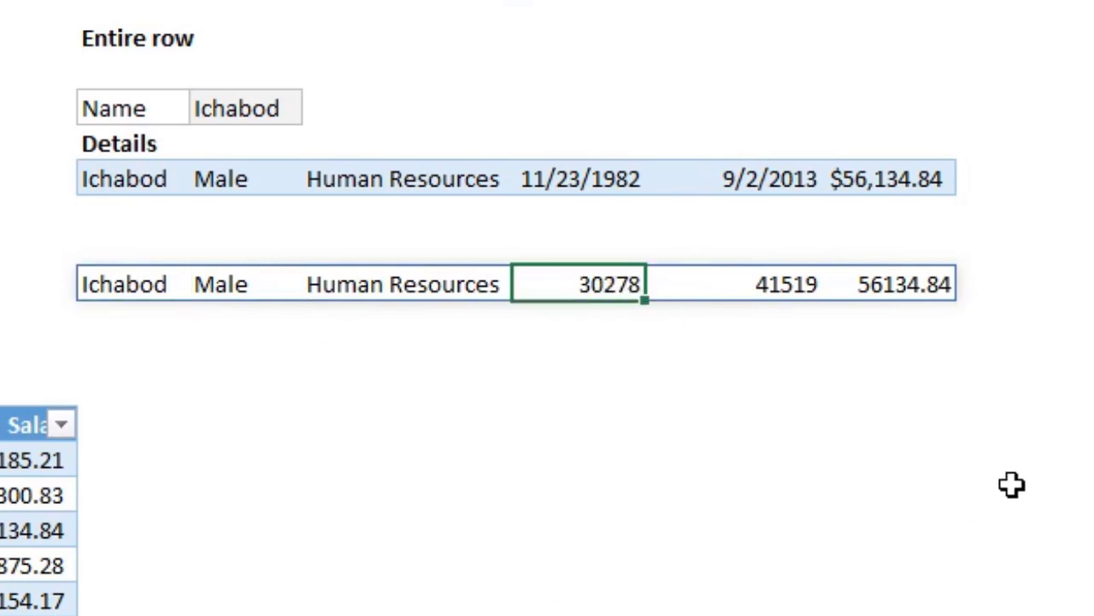
Delete the trial XLOOKUP formula from H10 and check the formatted Details row in H7:M7.
{"action": "key", "text": "ctrl+Left"}
{"action": "key", "text": "Delete"}
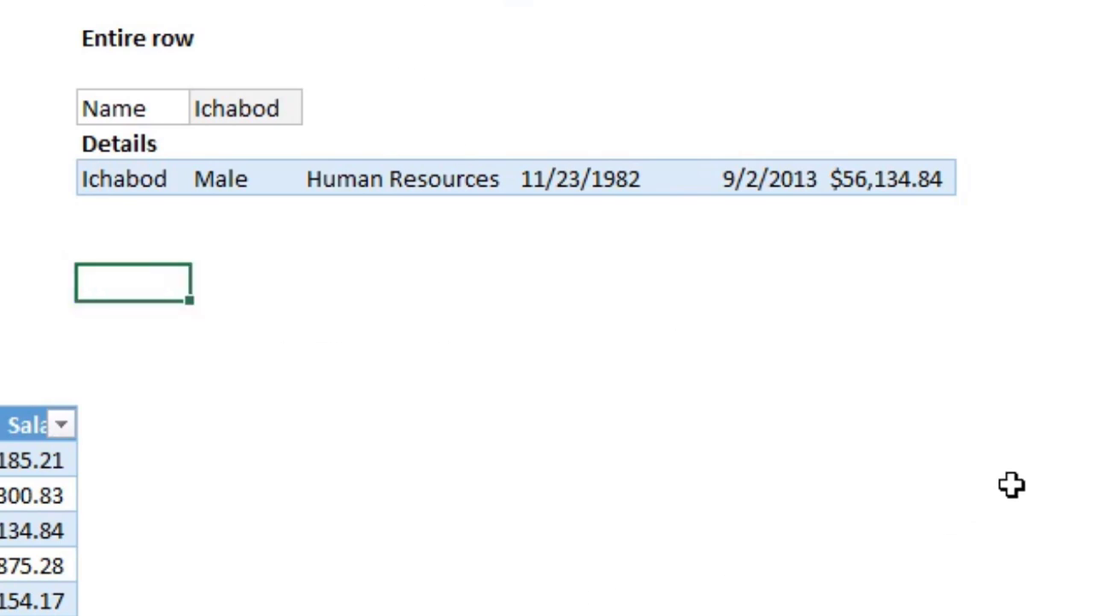
{"action": "left_click_drag", "start_coordinate": [118, 168], "coordinate": [872, 179]}
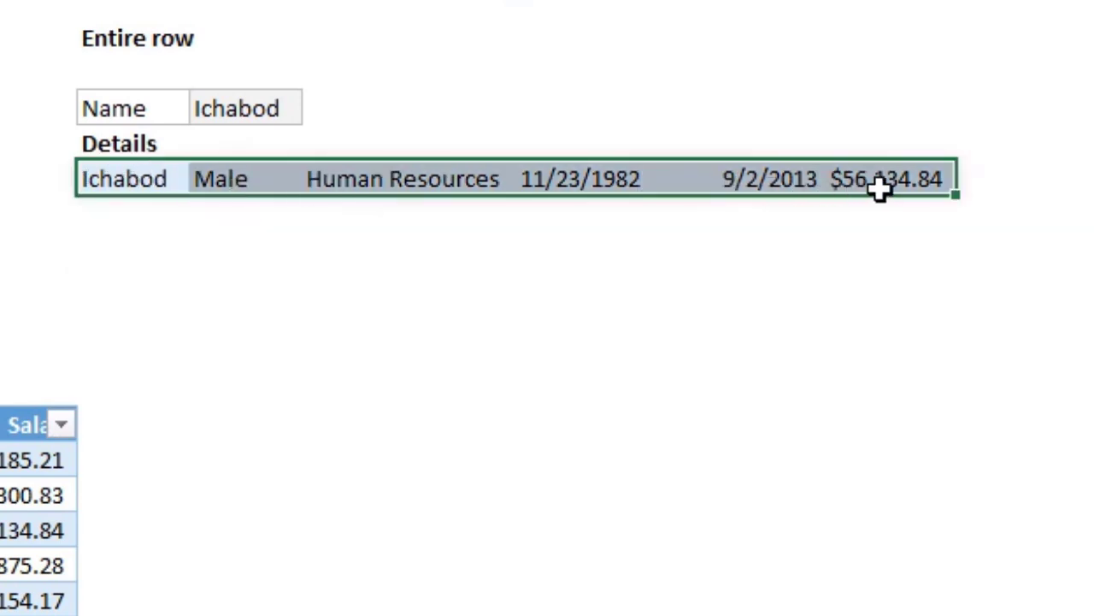
{"action": "left_click_drag", "start_coordinate": [285, 259], "coordinate": [284, 605]}
{"action": "left_click", "coordinate": [504, 343]}
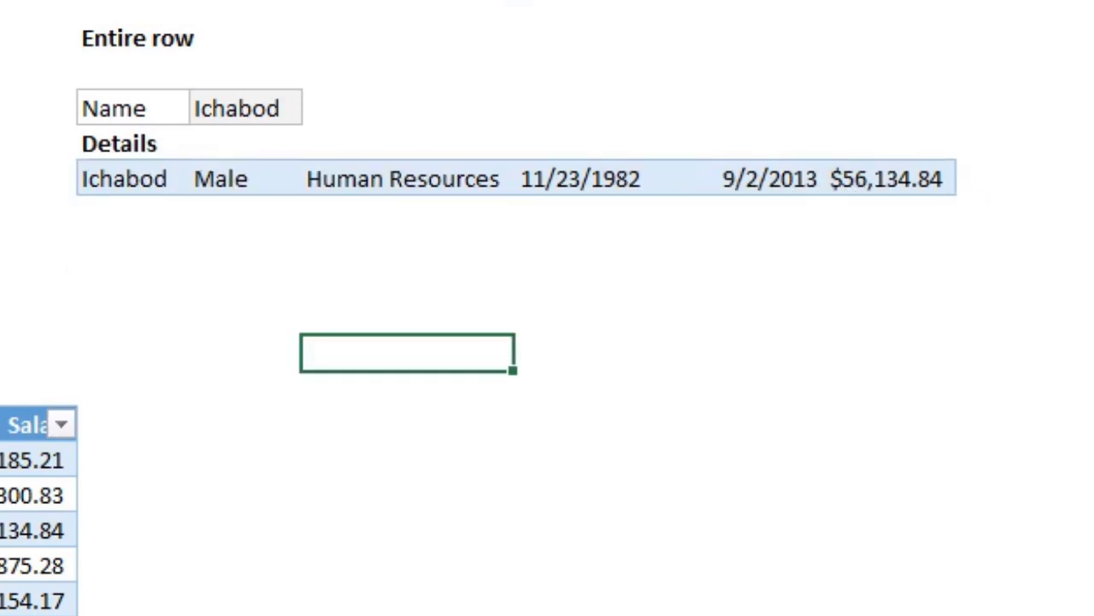
Write =XLOOKUP(I5,staff[Name], staff) in O4 to return the entire staff row for the name in I5.
{"action": "left_click", "coordinate": [1081, 73]}
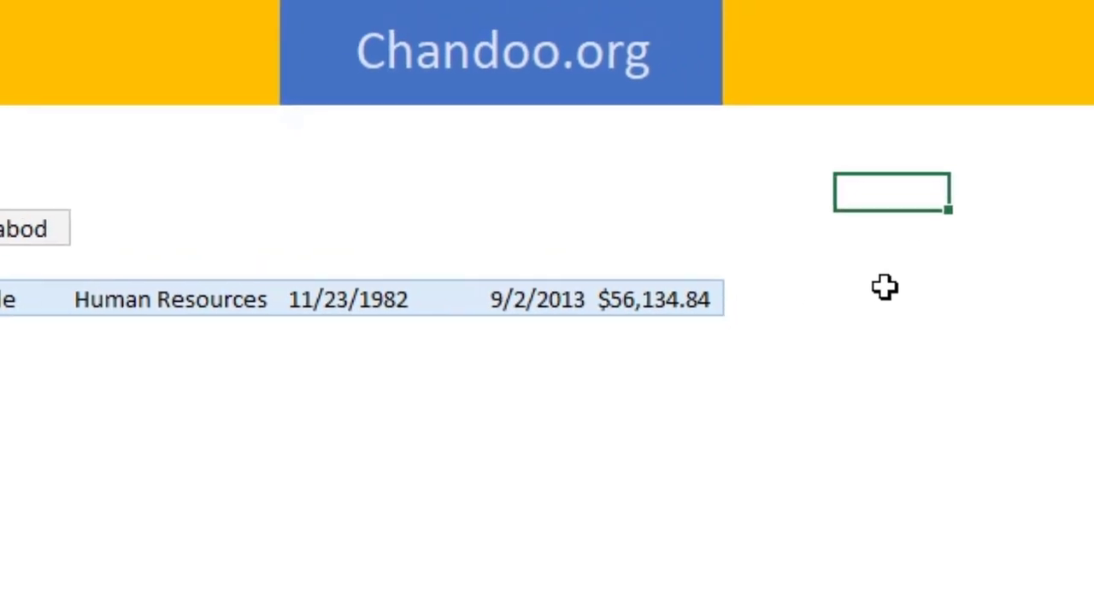
{"action": "type", "text": "=XLOOKUP("}
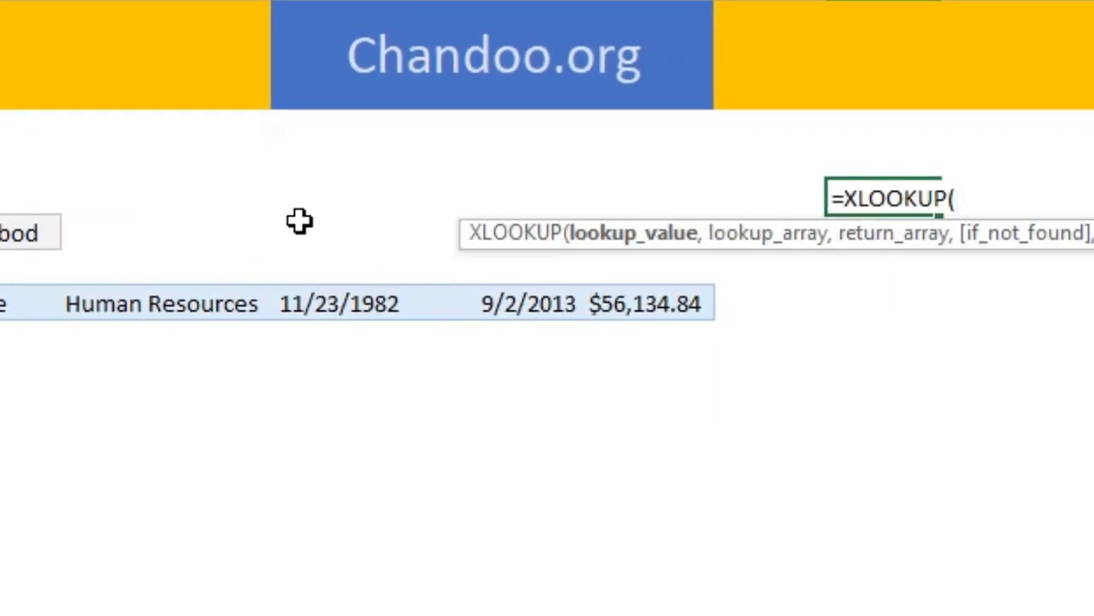
{"action": "left_click", "coordinate": [590, 212]}
{"action": "type", "text": ",staff[m"}
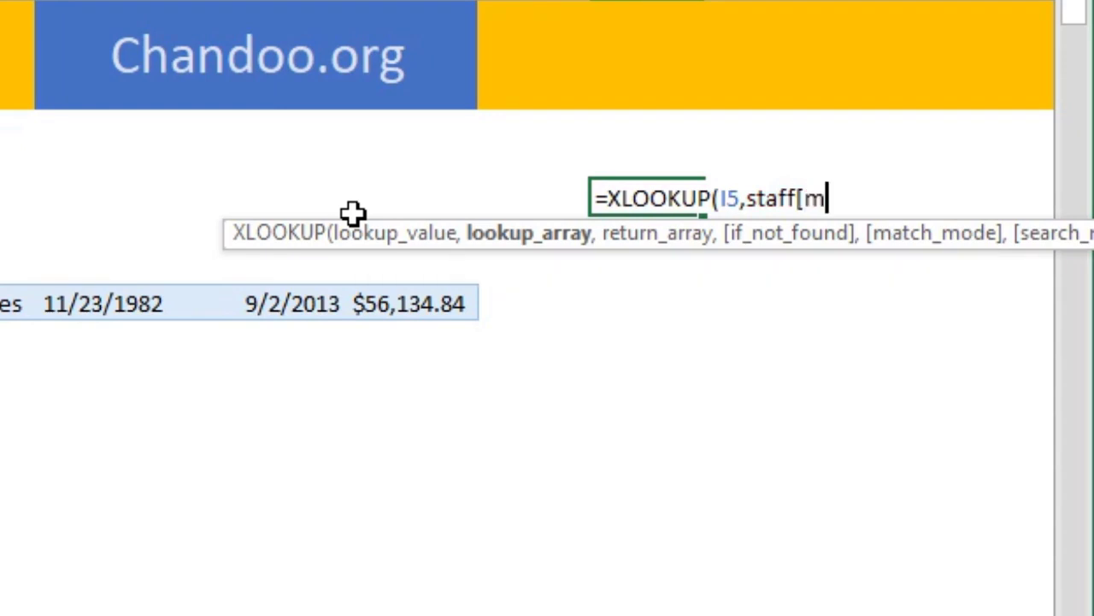
{"action": "key", "text": "BackSpace"}
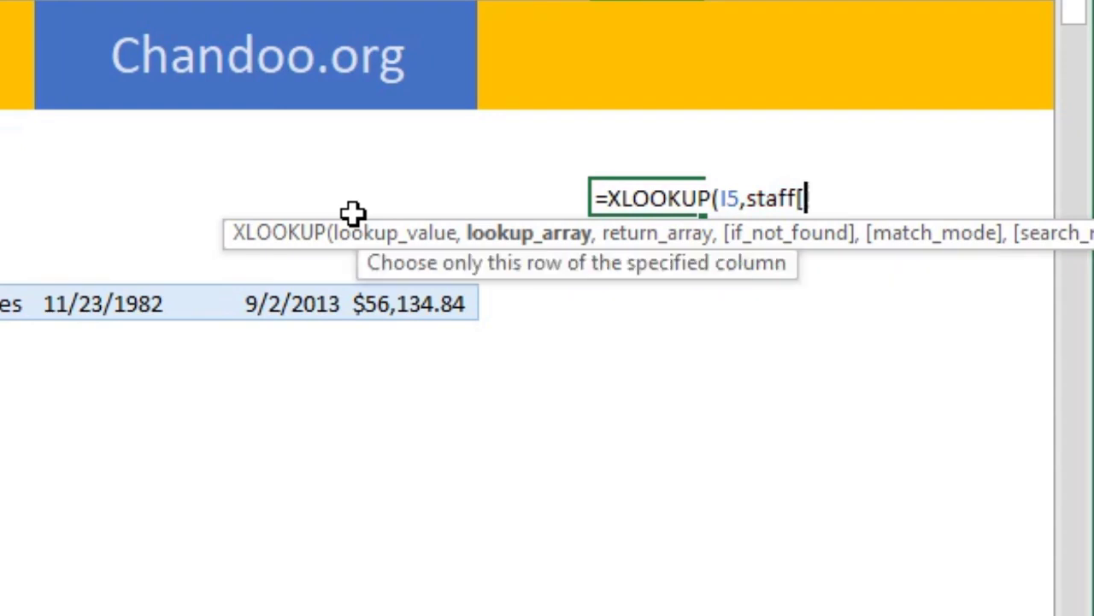
{"action": "type", "text": "na"}
{"action": "key", "text": "Tab"}
{"action": "type", "text": "], staff)"}
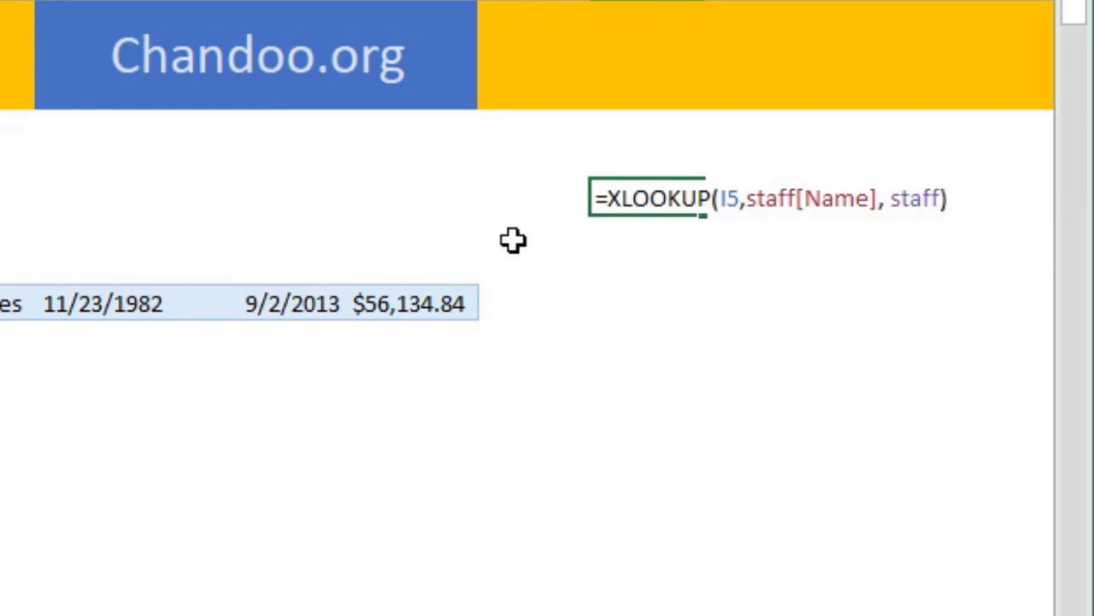
Wrap the XLOOKUP in O4 in TRANSPOSE and commit it so the row's details spill vertically.
{"action": "scroll", "coordinate": [513, 239], "scroll_direction": "right", "scroll_amount": 5}
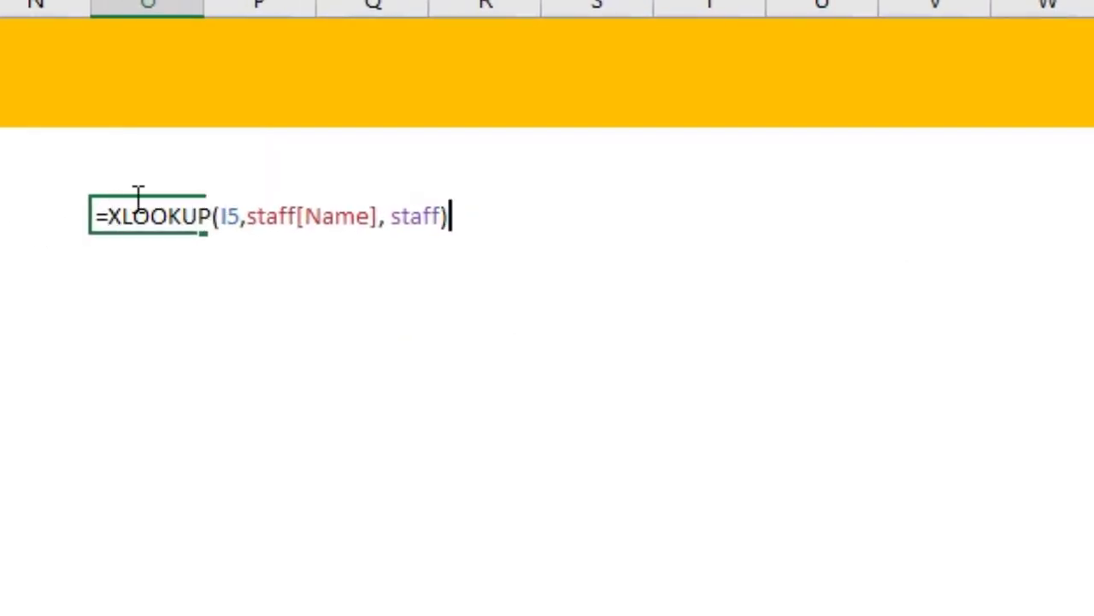
{"action": "left_click", "coordinate": [108, 215]}
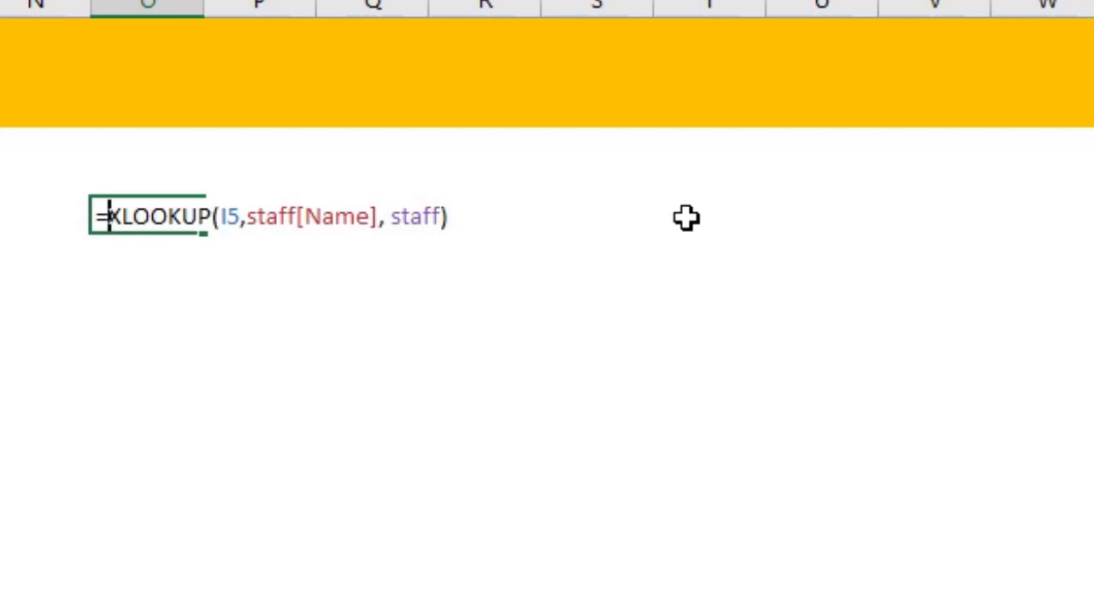
{"action": "type", "text": "tr"}
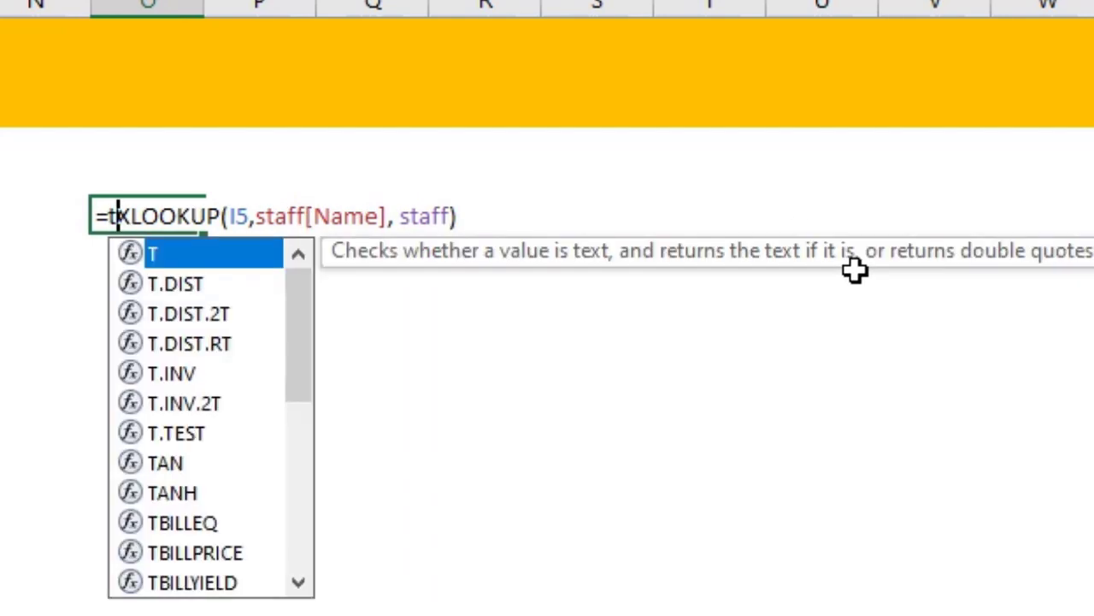
{"action": "key", "text": "Tab"}
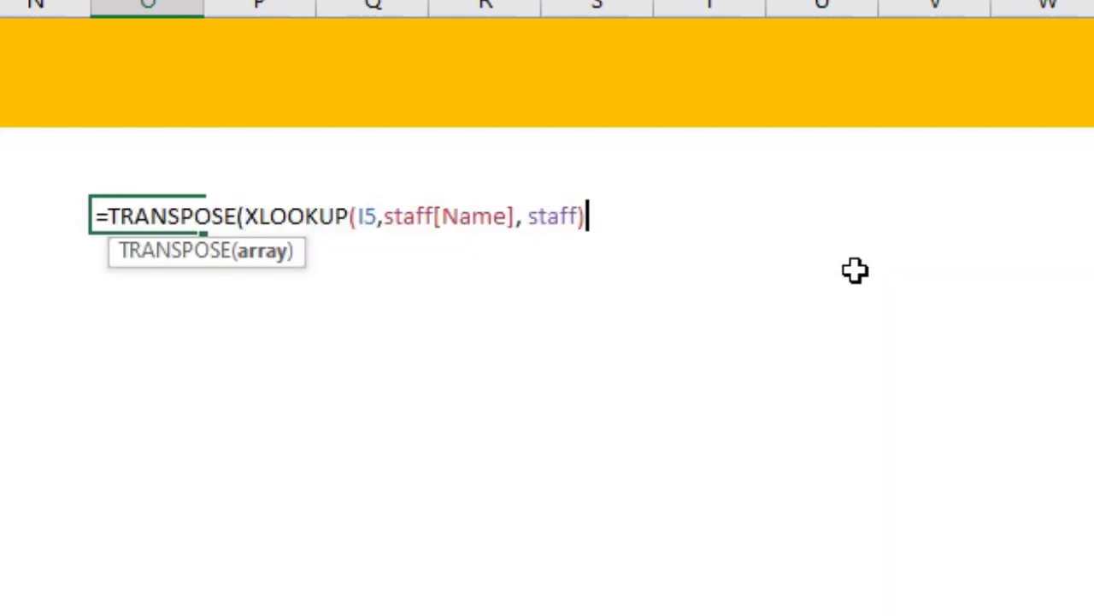
{"action": "key", "text": "End"}
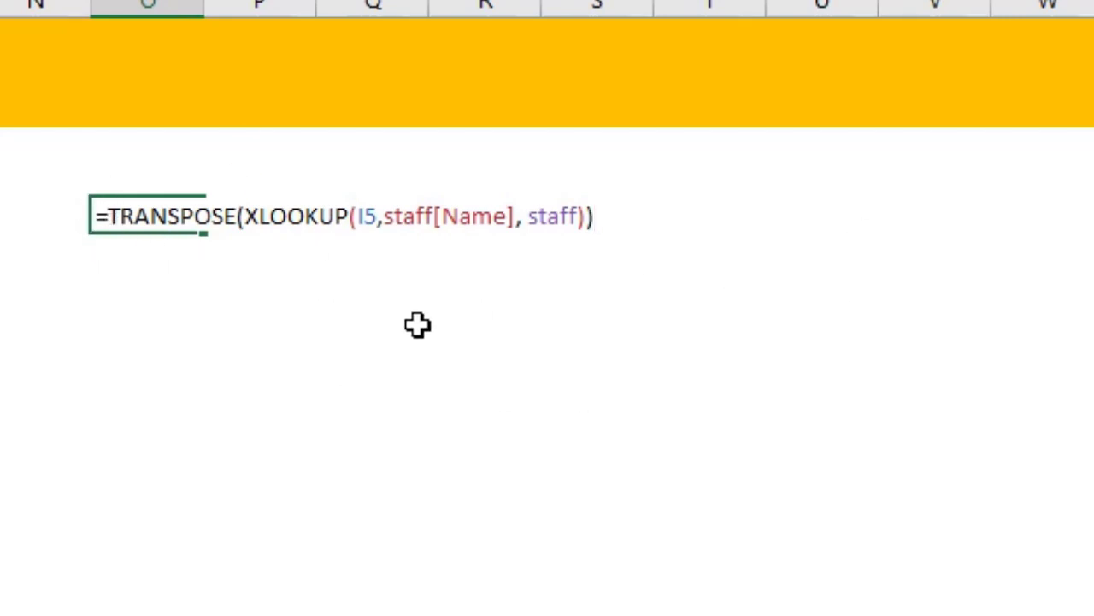
{"action": "key", "text": "Return"}
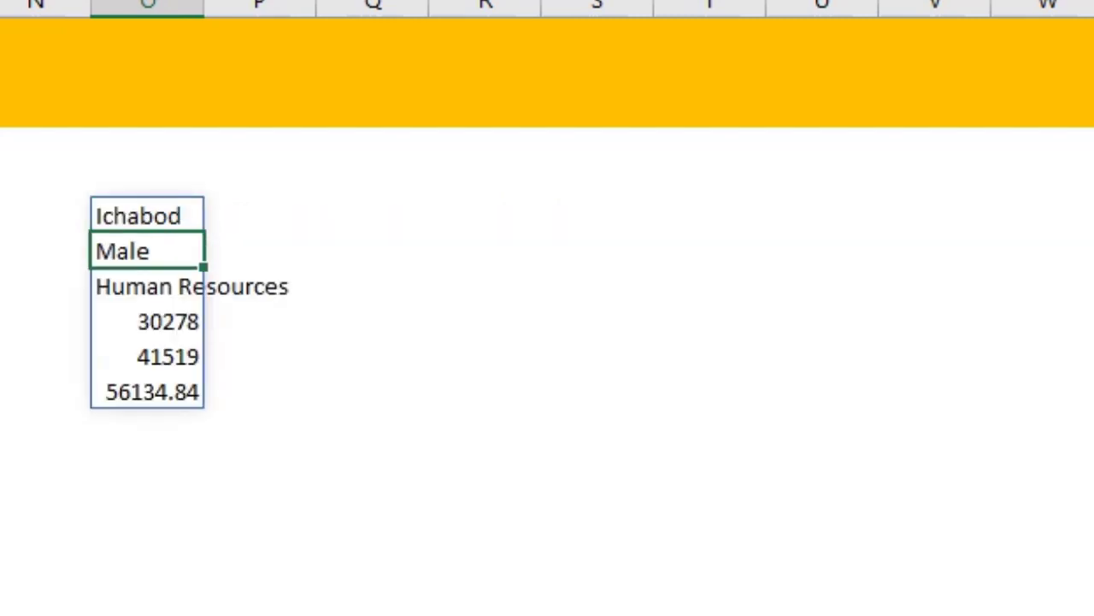
Format the two date values in O7:O8 as short dates and the salary in O9 as a dollar amount.
{"action": "left_click", "coordinate": [290, 492]}
{"action": "left_click_drag", "start_coordinate": [137, 215], "coordinate": [151, 384]}
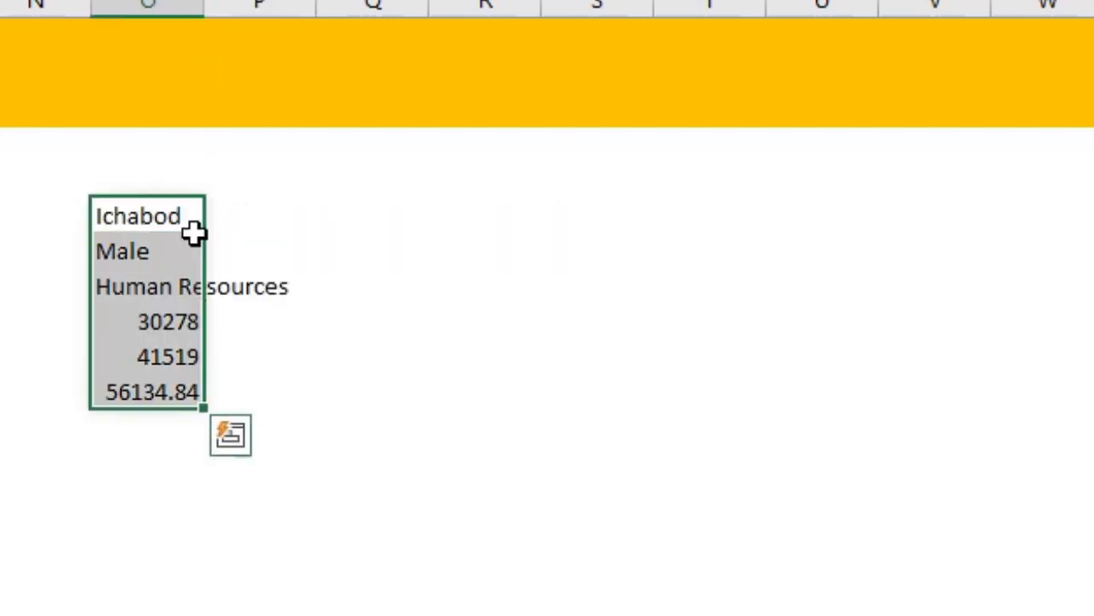
{"action": "left_click_drag", "start_coordinate": [165, 322], "coordinate": [168, 344]}
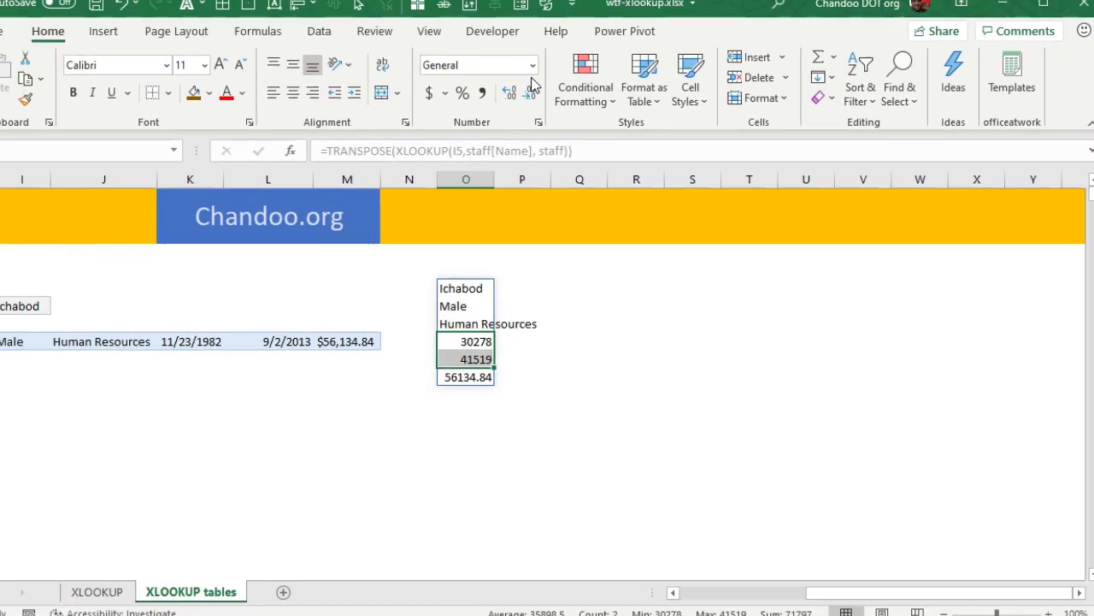
{"action": "left_click", "coordinate": [533, 65]}
{"action": "left_click", "coordinate": [472, 413]}
{"action": "left_click", "coordinate": [466, 377]}
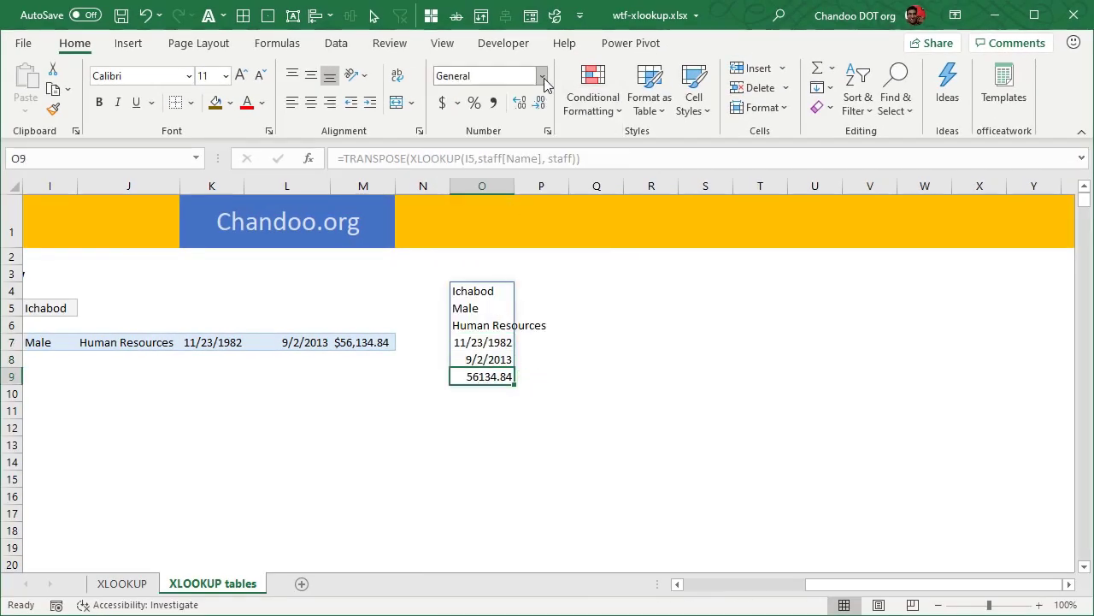
{"action": "left_click", "coordinate": [442, 102]}
{"action": "left_click", "coordinate": [684, 409]}
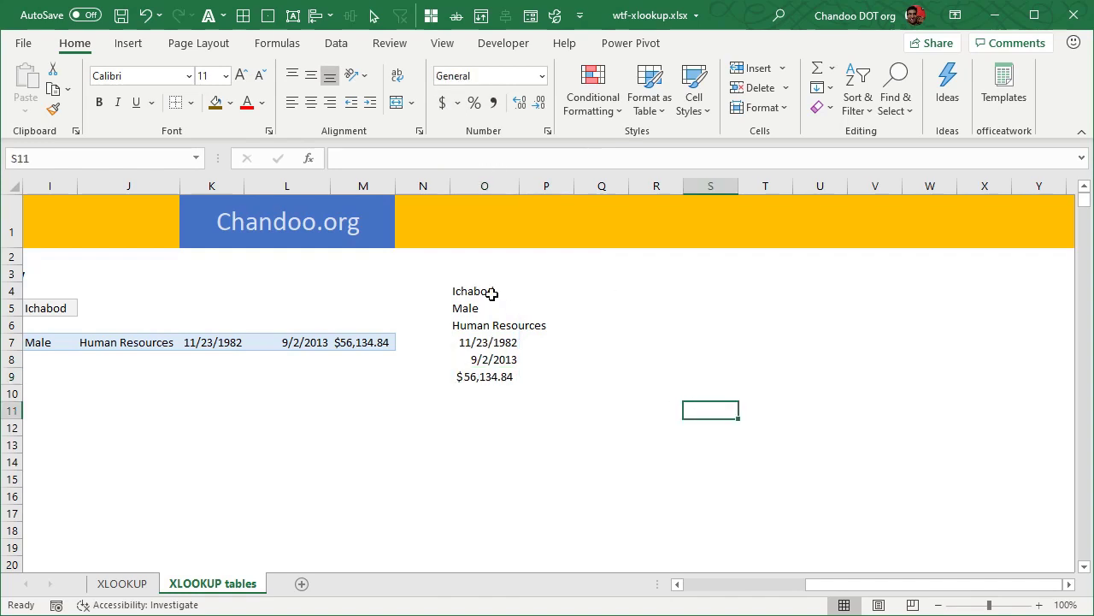
Review the transposed details in O4:O9 and return to the start of the sheet with all XLOOKUP examples.
{"action": "left_click_drag", "start_coordinate": [492, 293], "coordinate": [496, 373]}
{"action": "left_click", "coordinate": [496, 373]}
{"action": "left_click", "coordinate": [601, 359]}
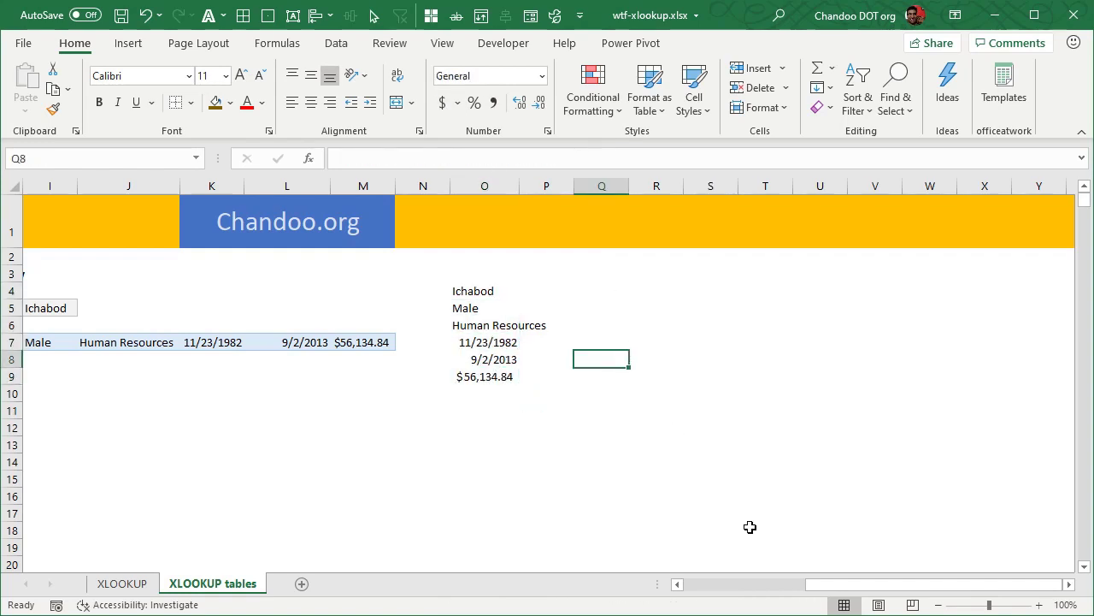
{"action": "left_click_drag", "start_coordinate": [819, 584], "coordinate": [684, 583]}
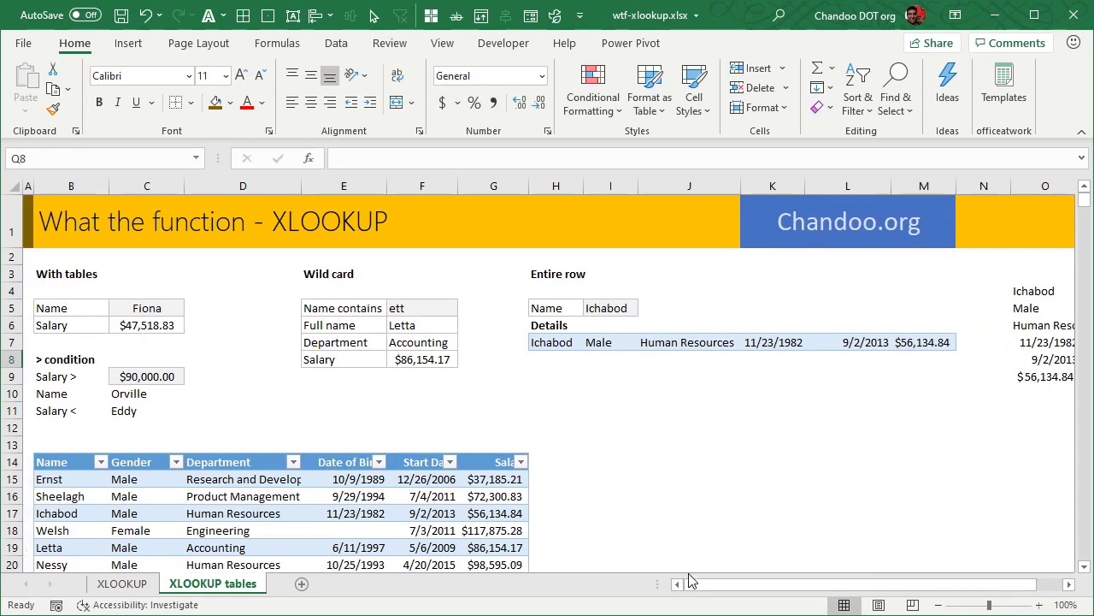